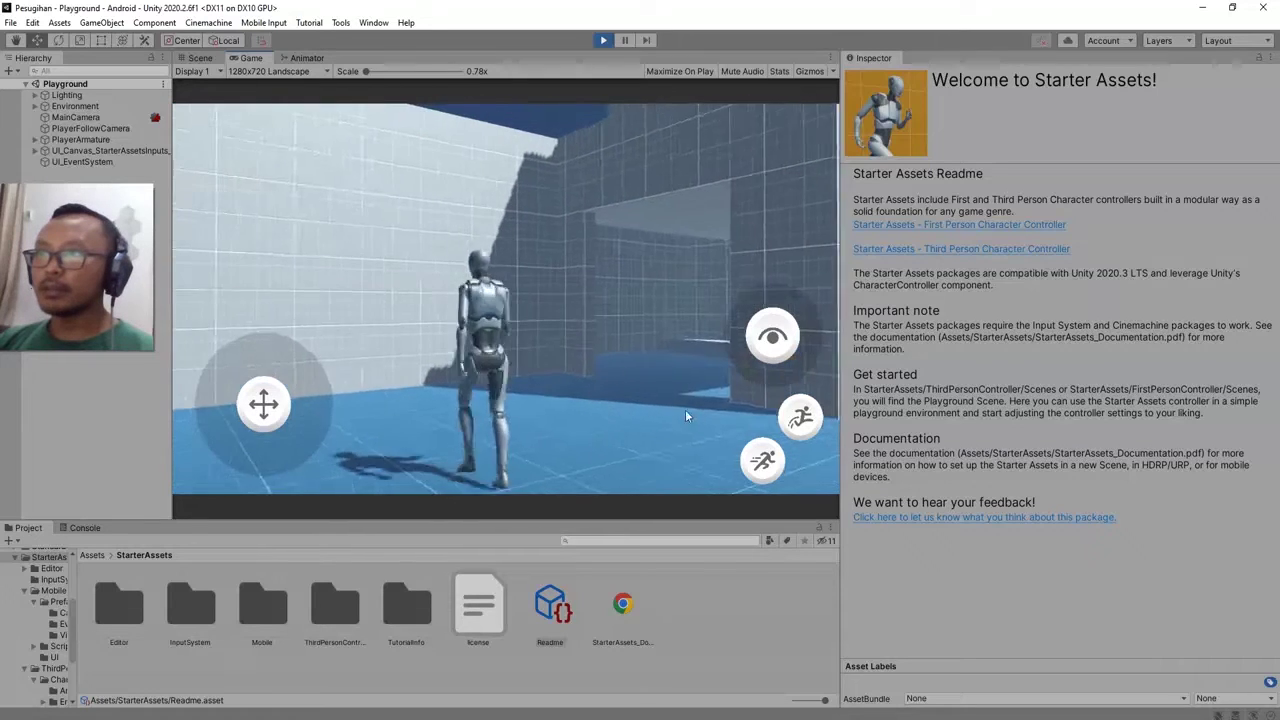
Step: Play-test the character by walking, sprinting and looking around the Playground level with the look joystick, and exit Play mode
key(w)
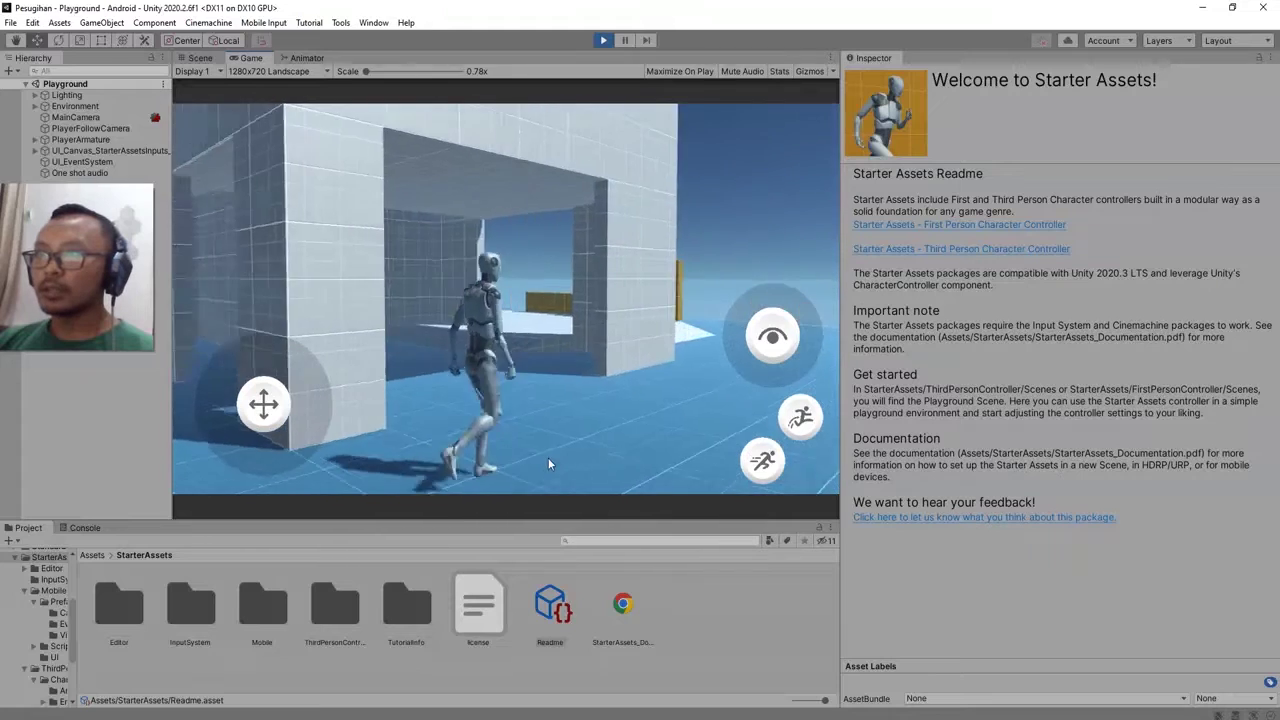
key(shift)
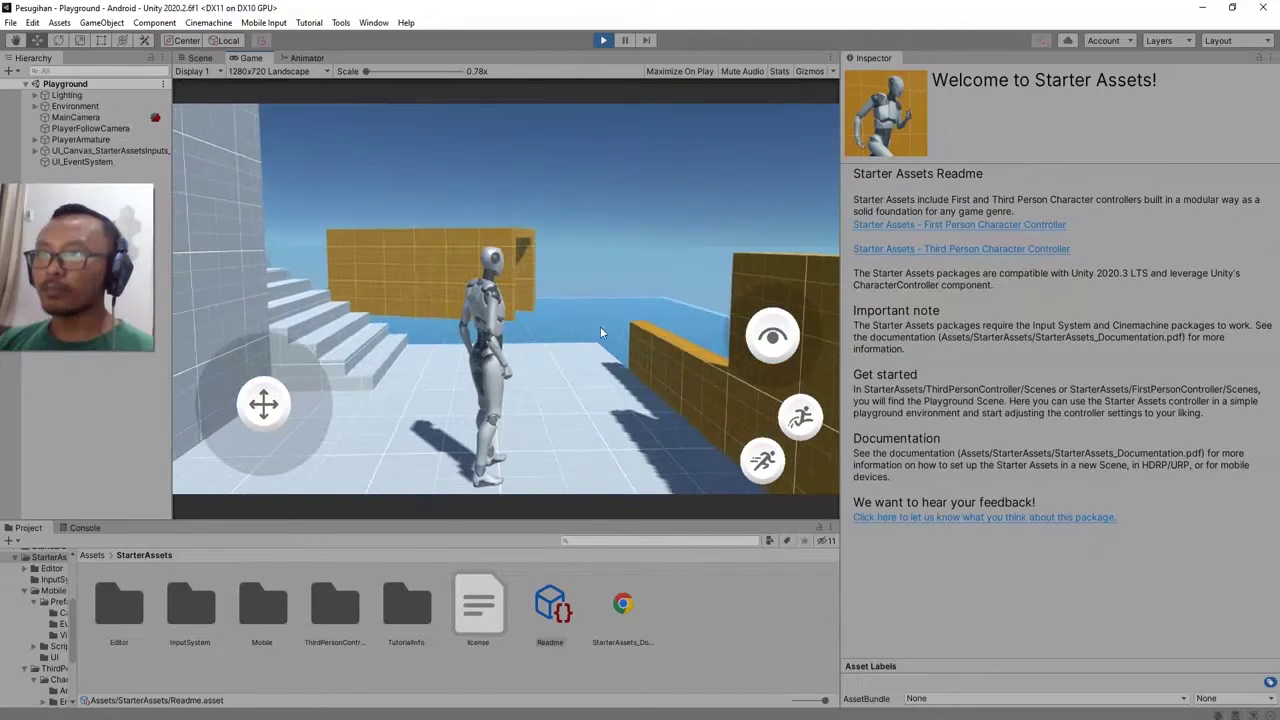
key(w)
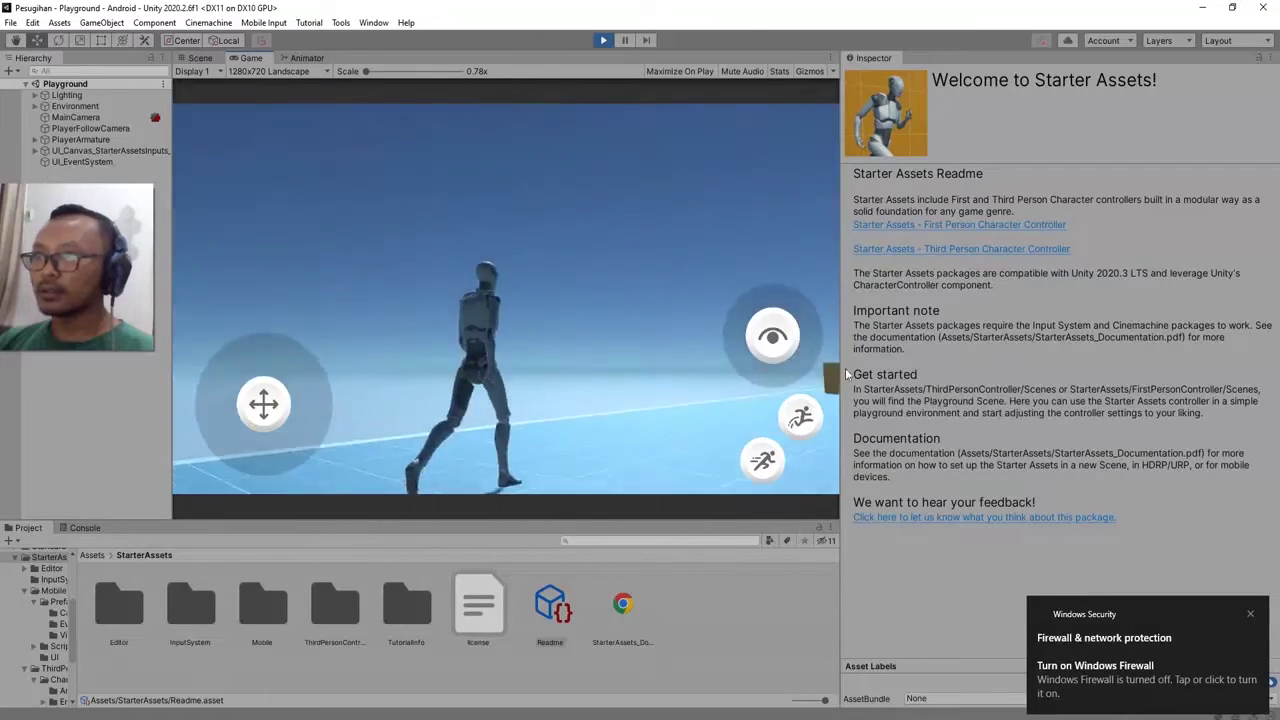
mouse_move(760, 350)
mouse_down()
mouse_move(750, 334)
mouse_move(777, 337)
mouse_move(769, 327)
mouse_move(750, 332)
mouse_move(790, 370)
mouse_move(760, 355)
mouse_up()
key(w)
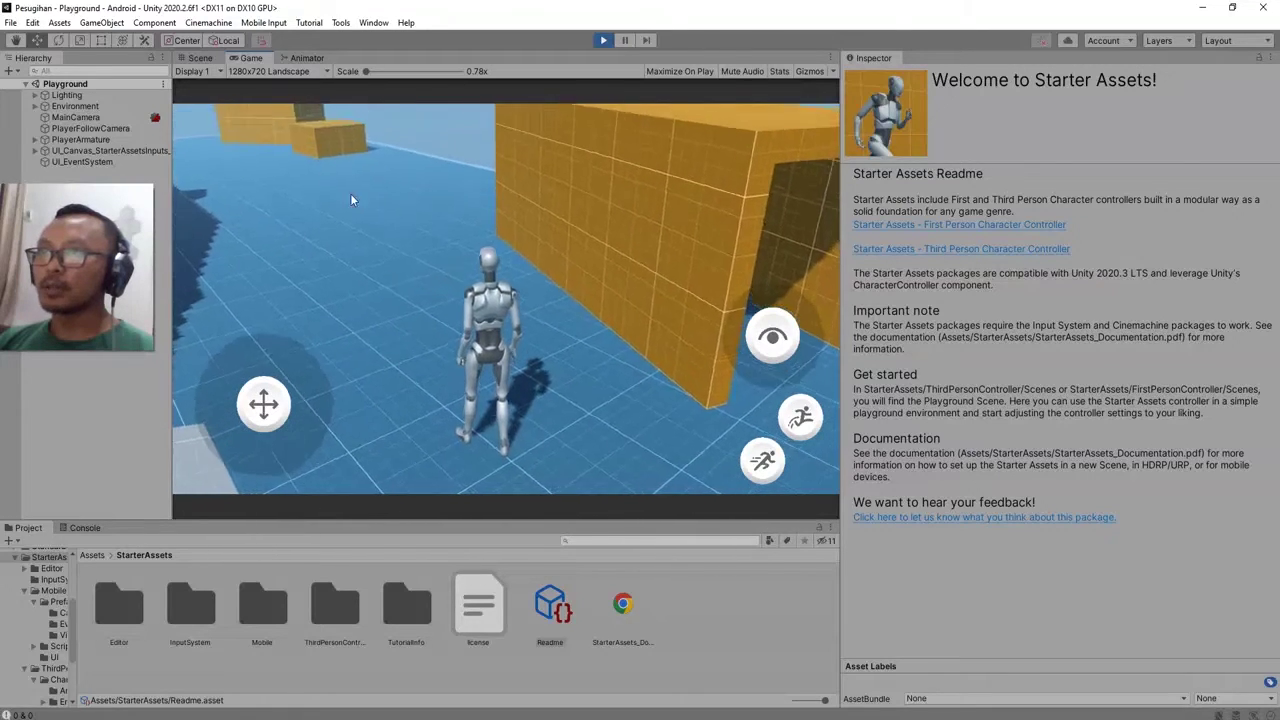
key(w)
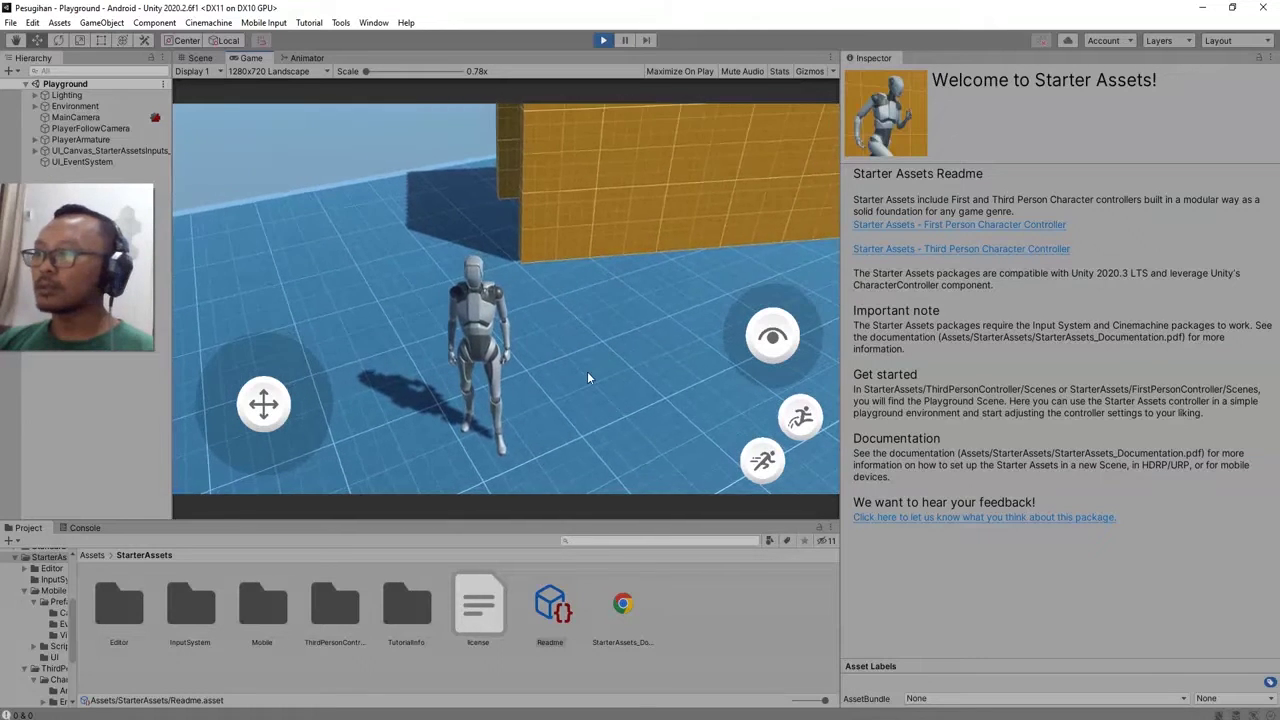
key(w)
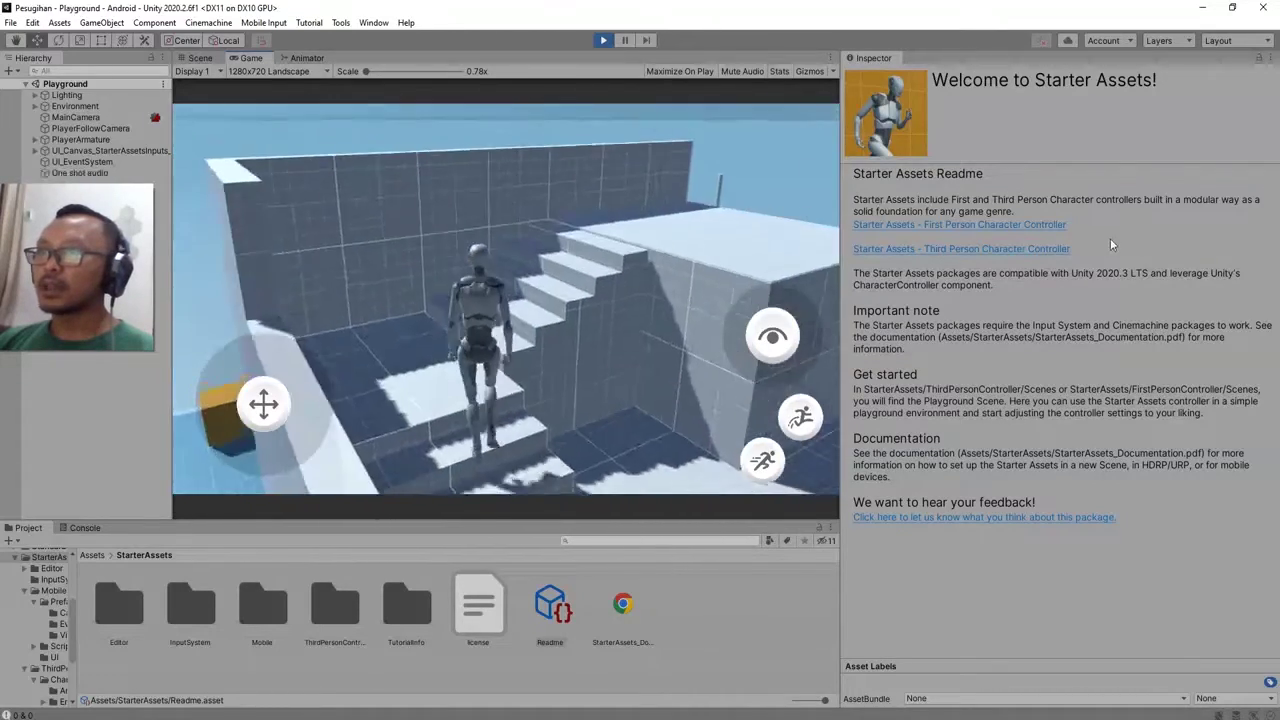
click(603, 41)
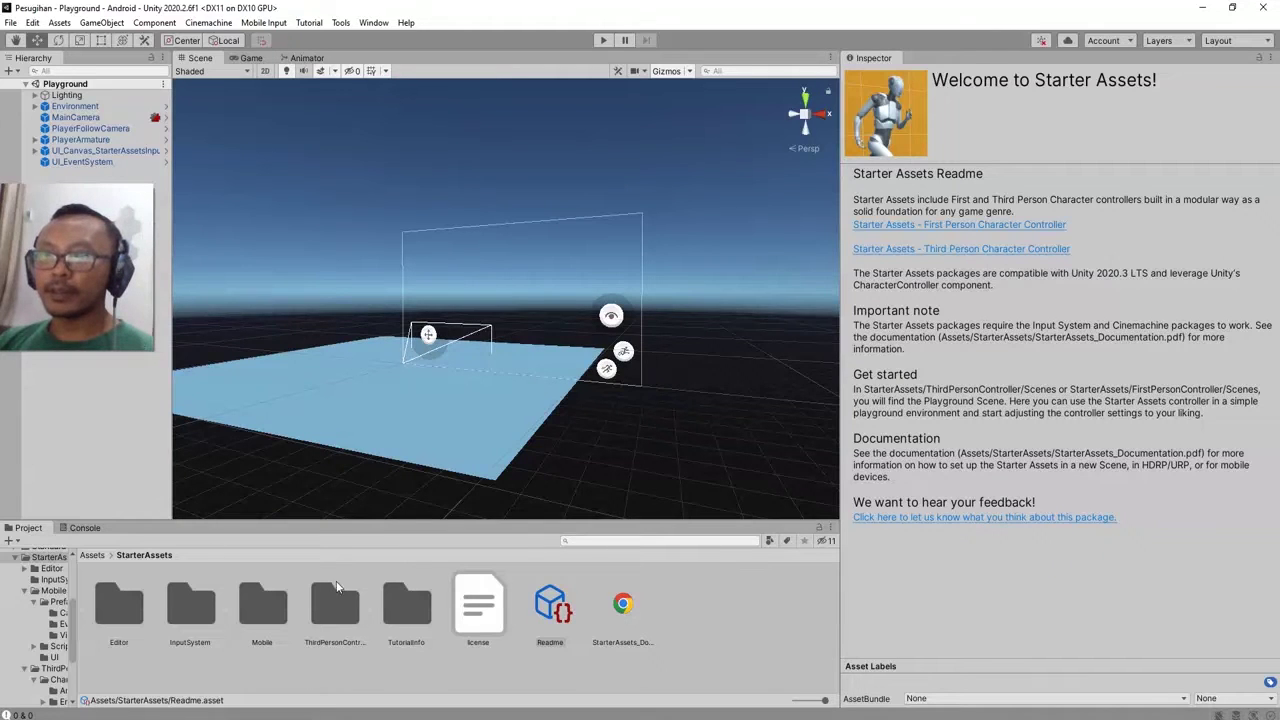
Step: Expand UI_Canvas_StarterAssetsInputs_Joysticks in a widened hierarchy and examine UI_Virtual_Joystick_Look's components and settings
click(60, 150)
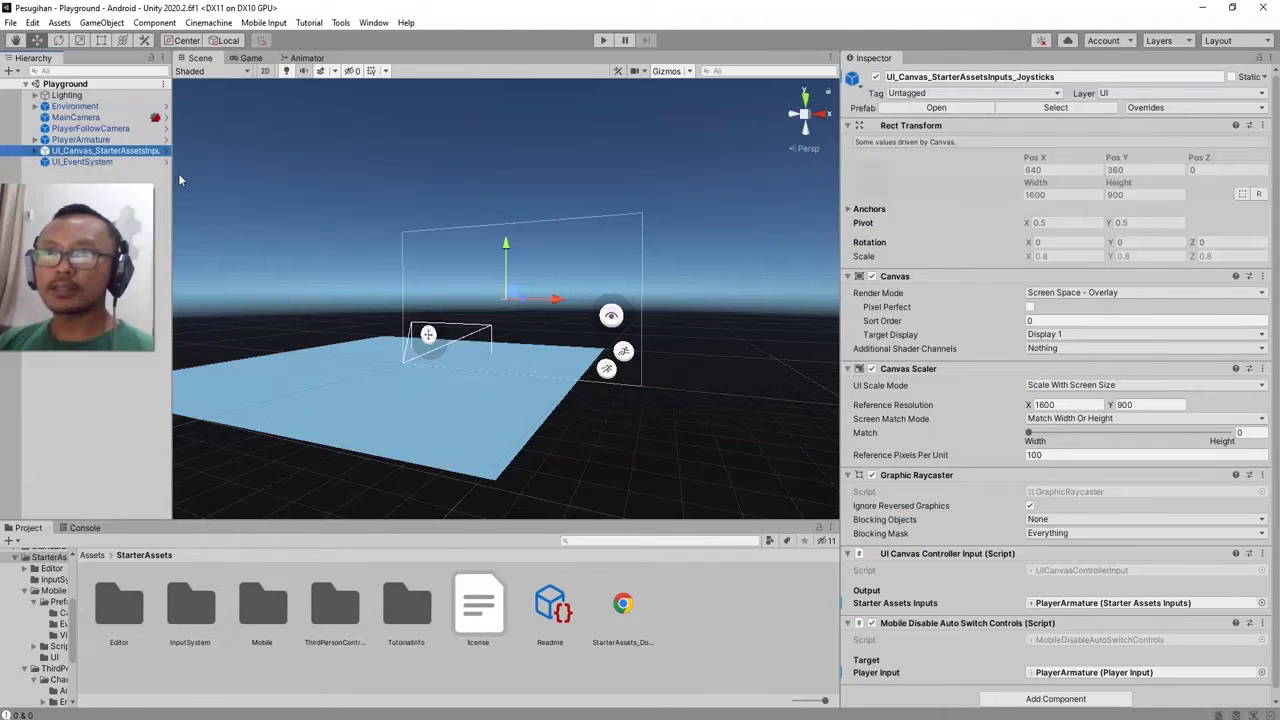
drag(173, 179, 242, 179)
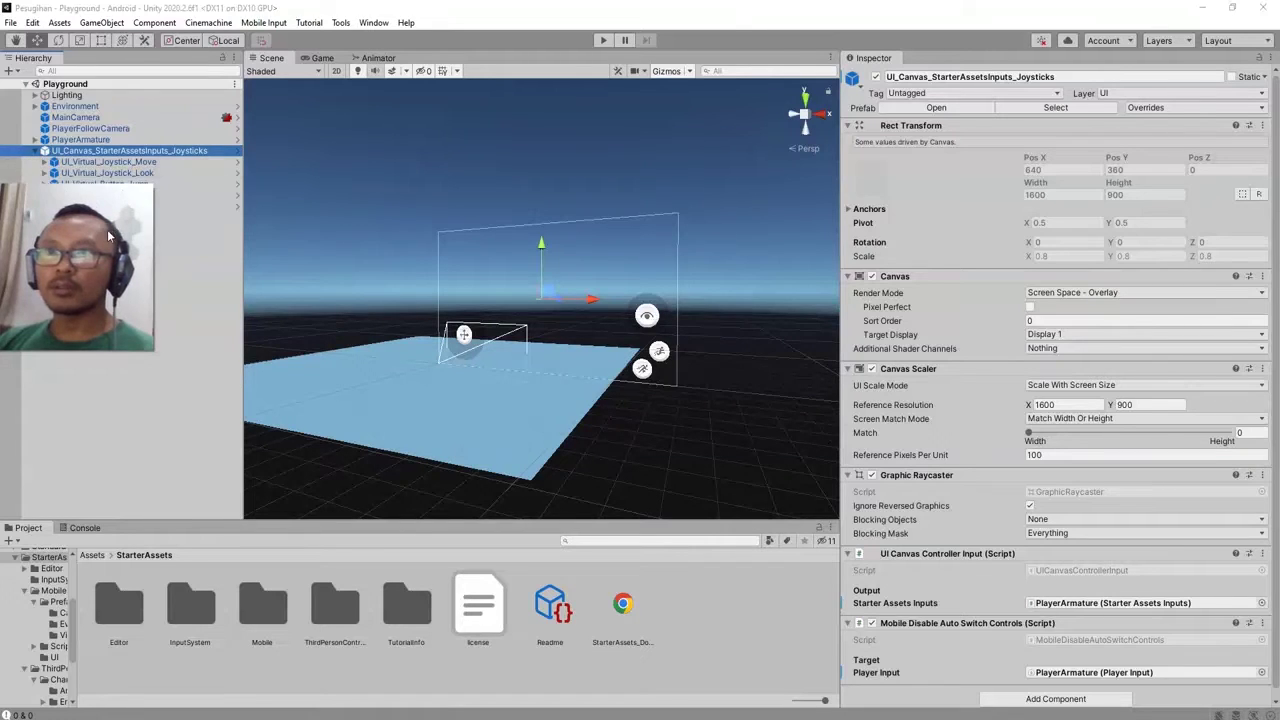
click(109, 174)
key(f)
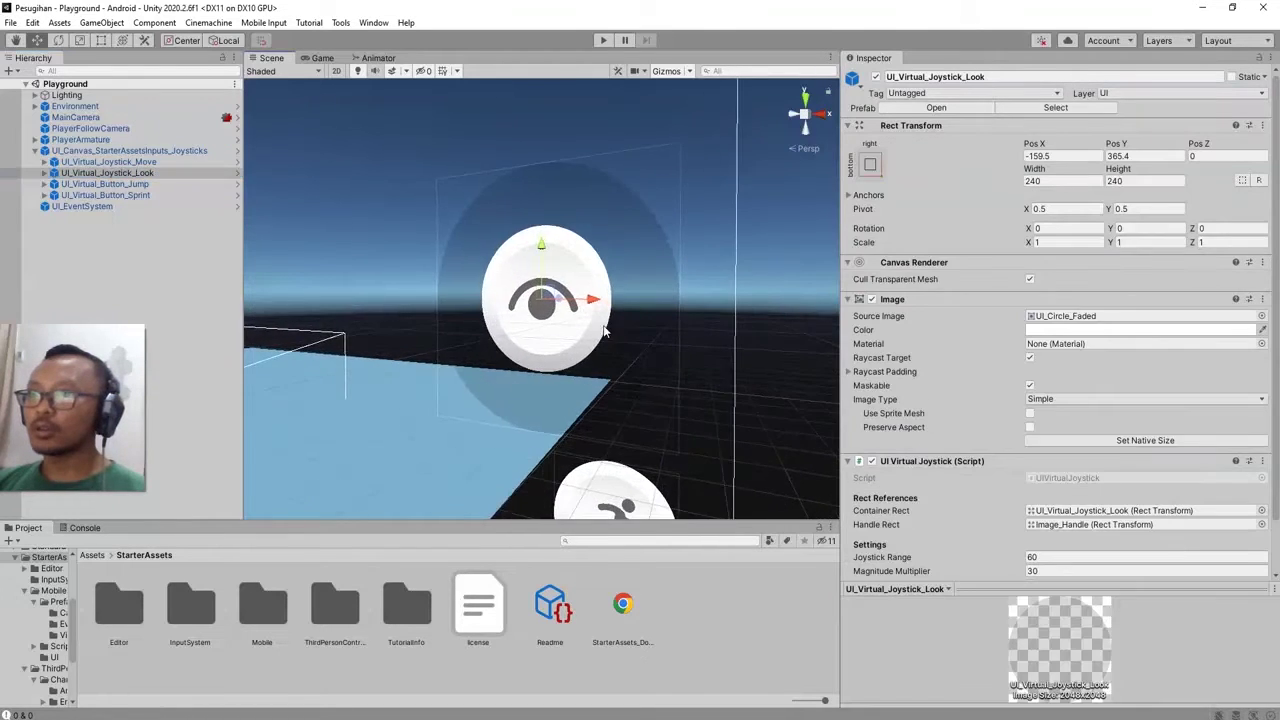
scroll(969, 382, down, 4)
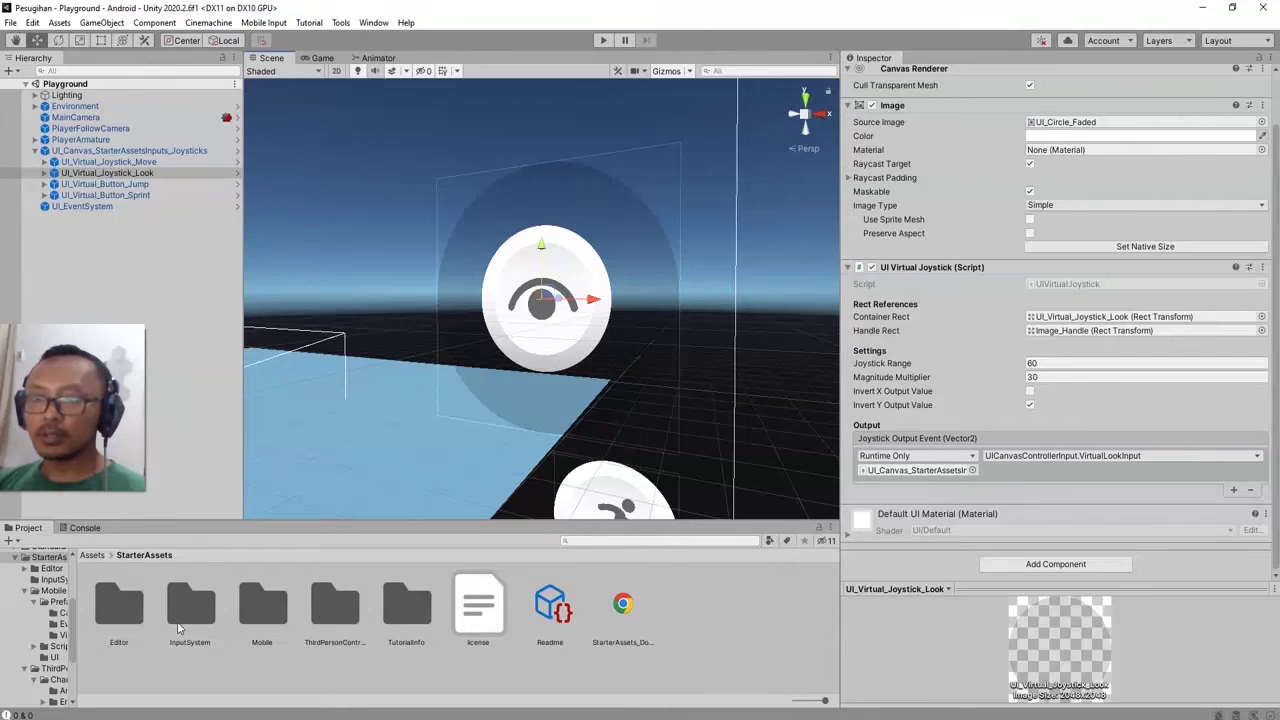
Step: Browse the StarterAssets Mobile folder and select the UI_Virtual_TouchZone prefab in Prefabs/VirtualInputs
double_click(268, 615)
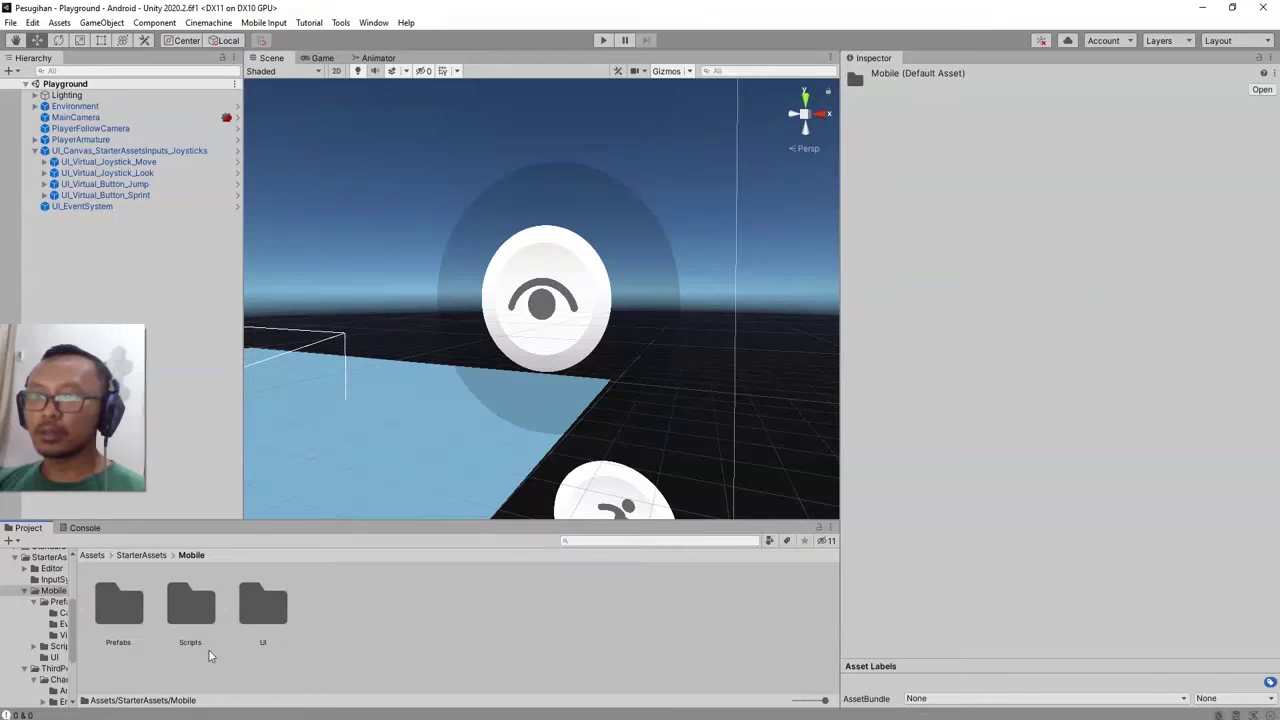
double_click(260, 612)
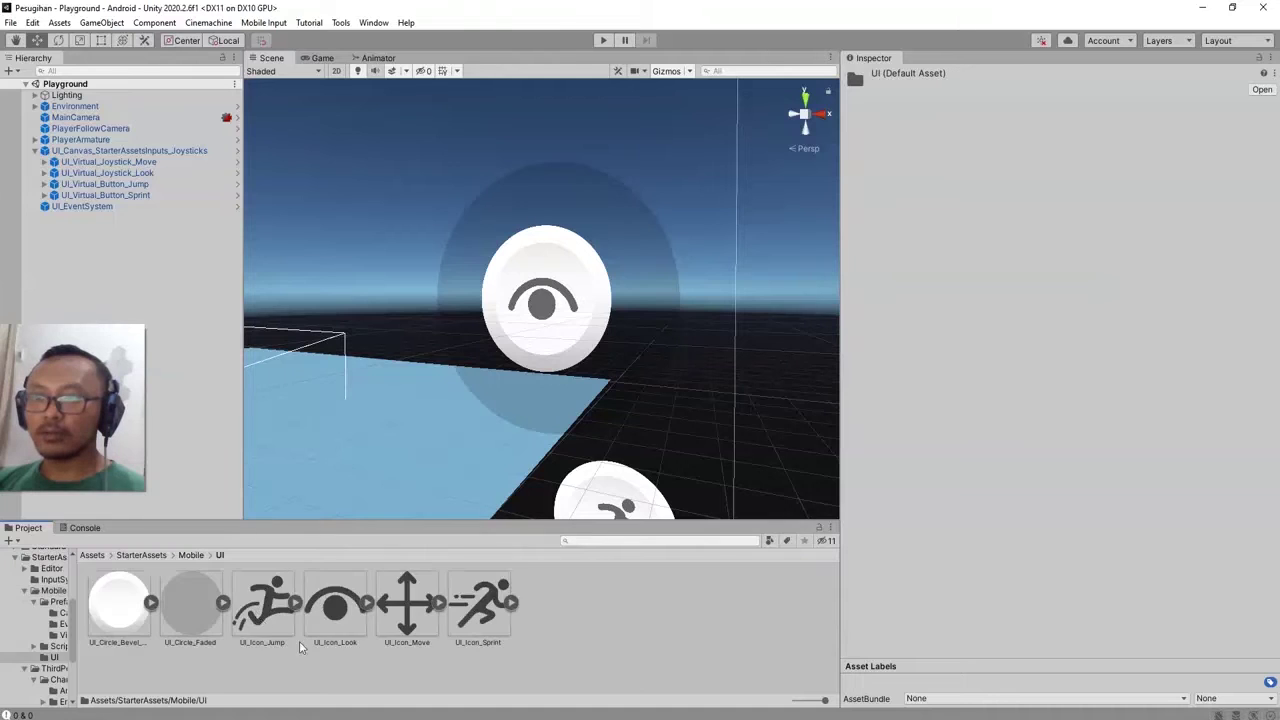
click(191, 555)
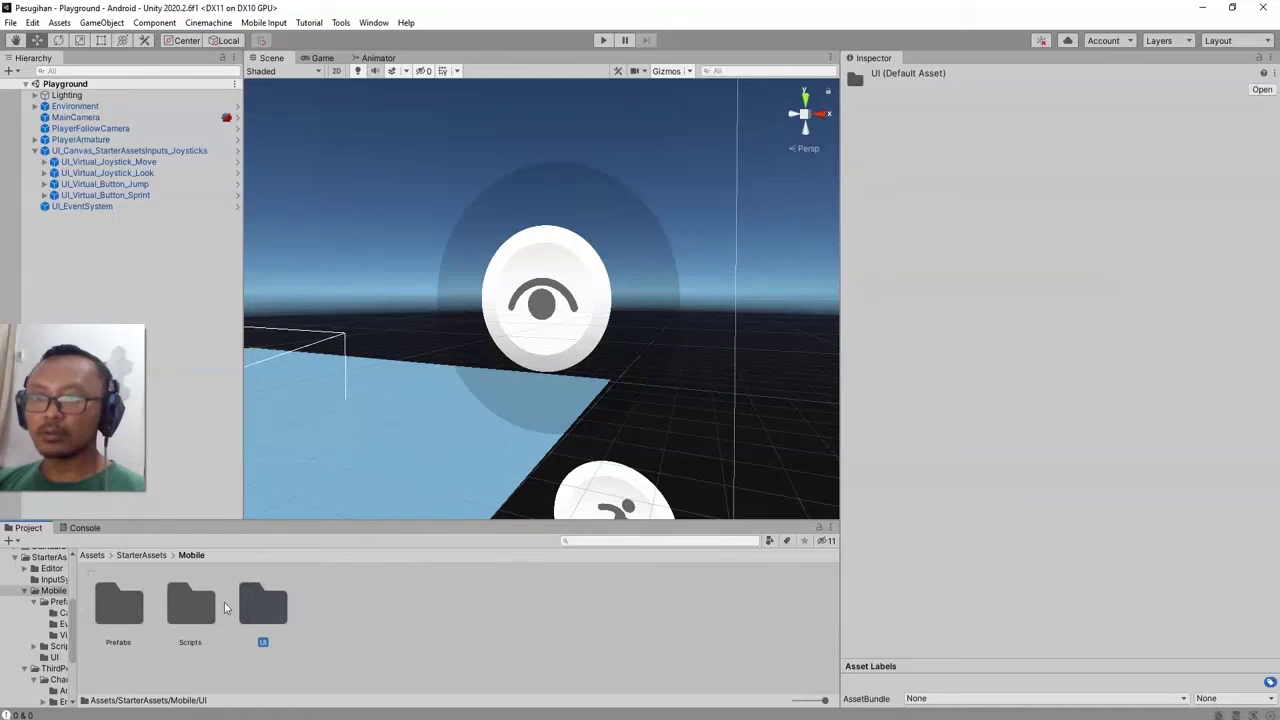
double_click(121, 613)
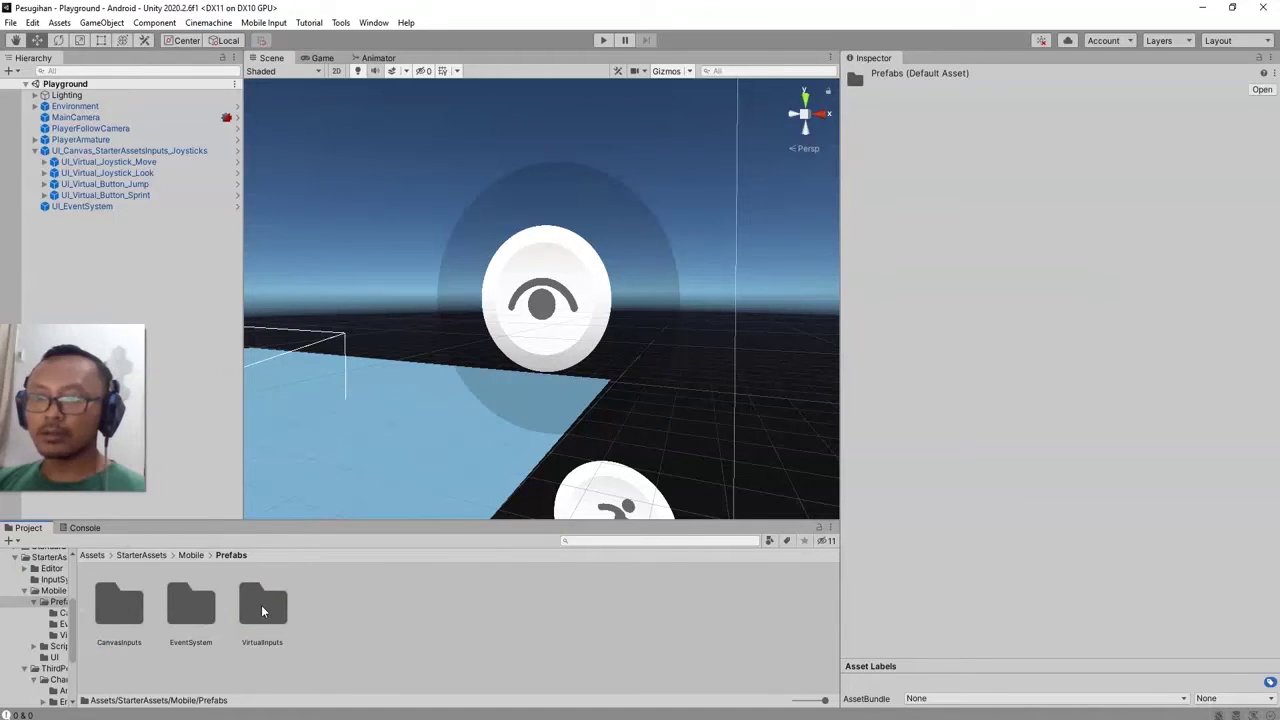
key(Return)
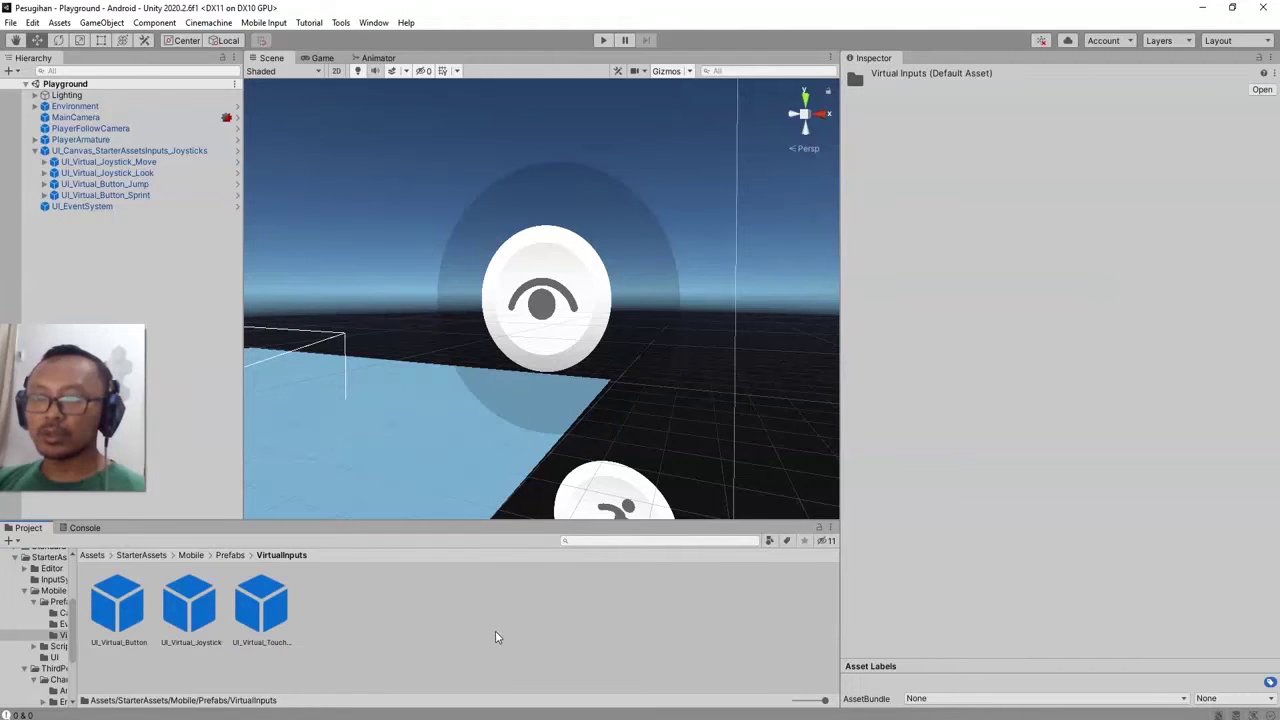
click(262, 614)
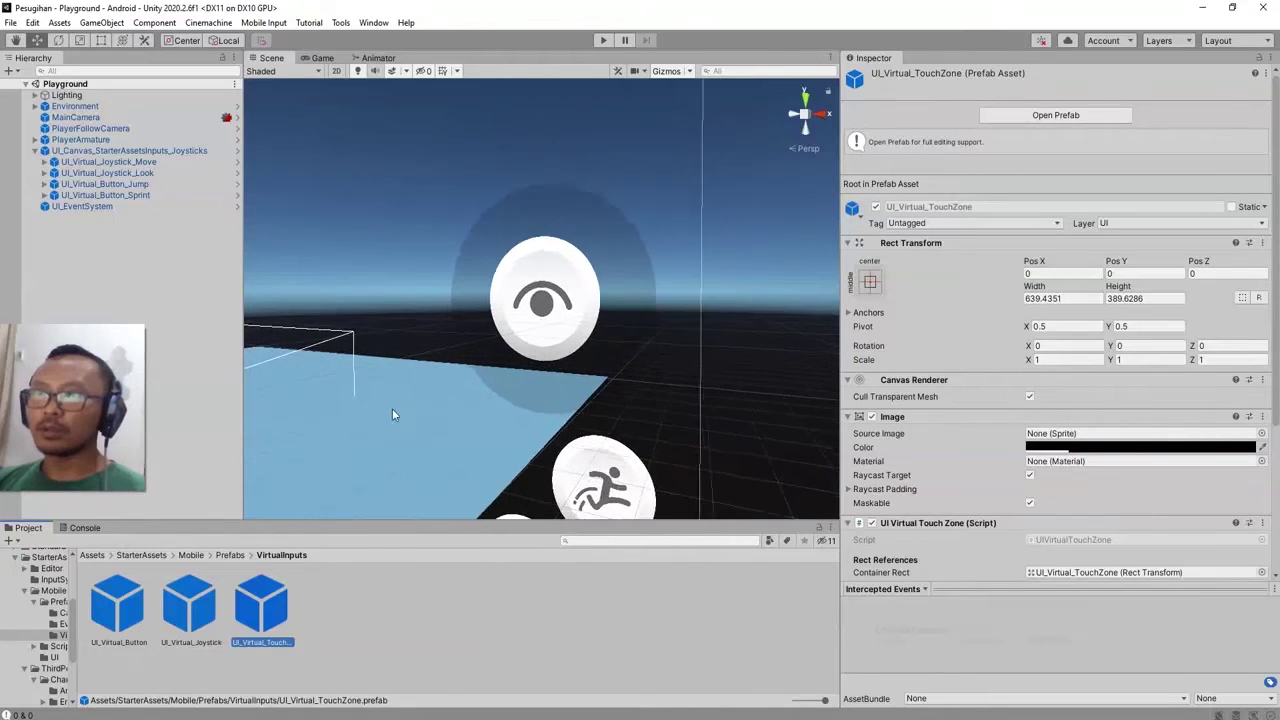
scroll(388, 424, down, 4)
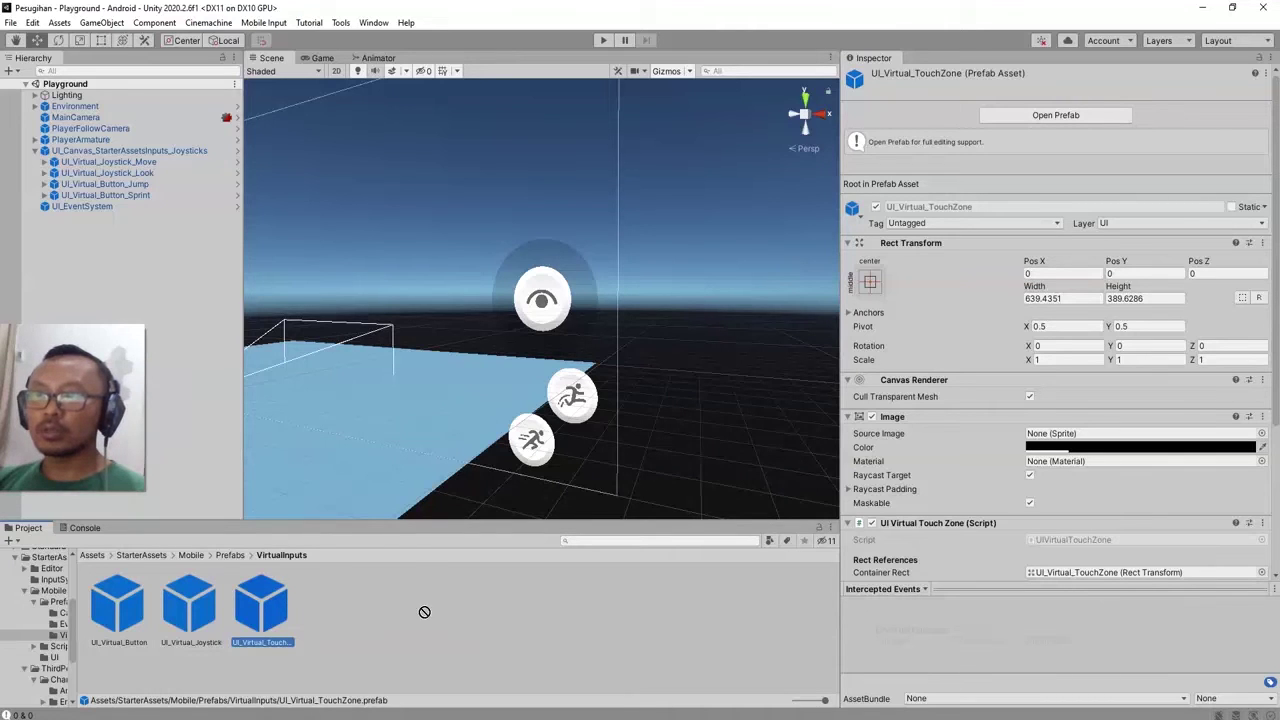
Step: Try to place the UI_Virtual_TouchZone prefab as the first child of UI_Canvas_StarterAssetsInputs_Joysticks
drag(122, 294, 94, 208)
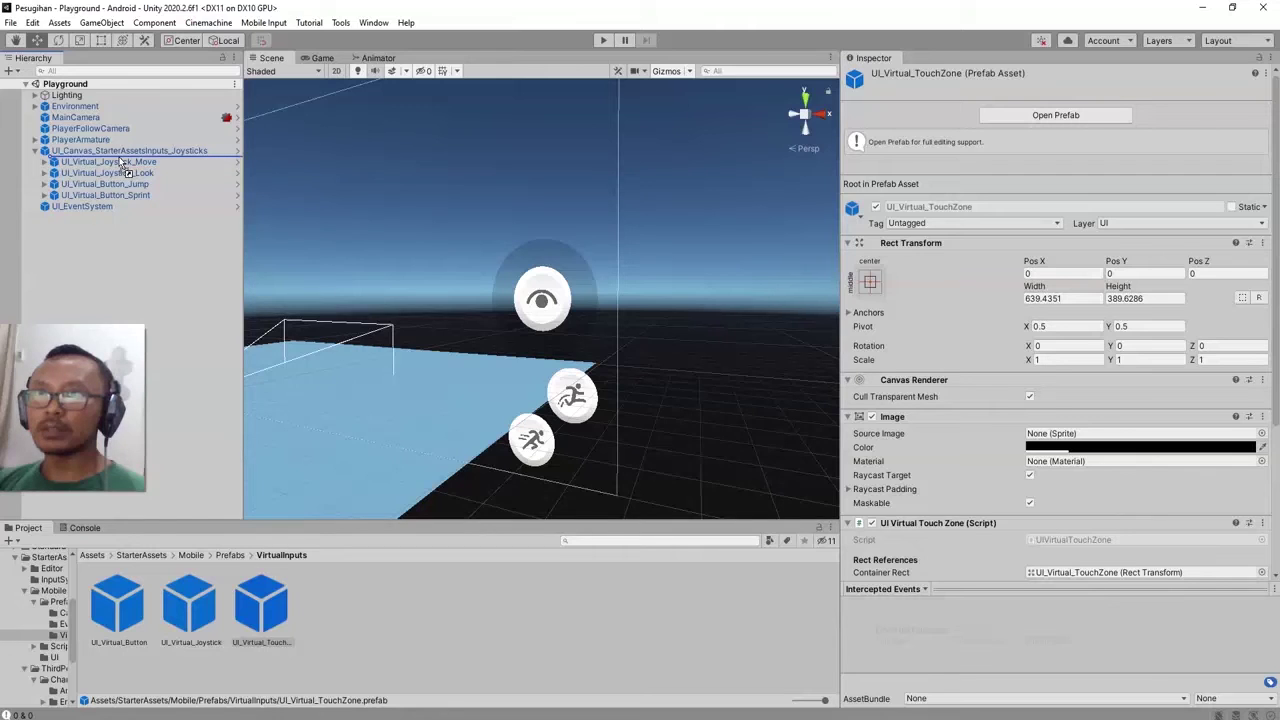
drag(122, 163, 120, 163)
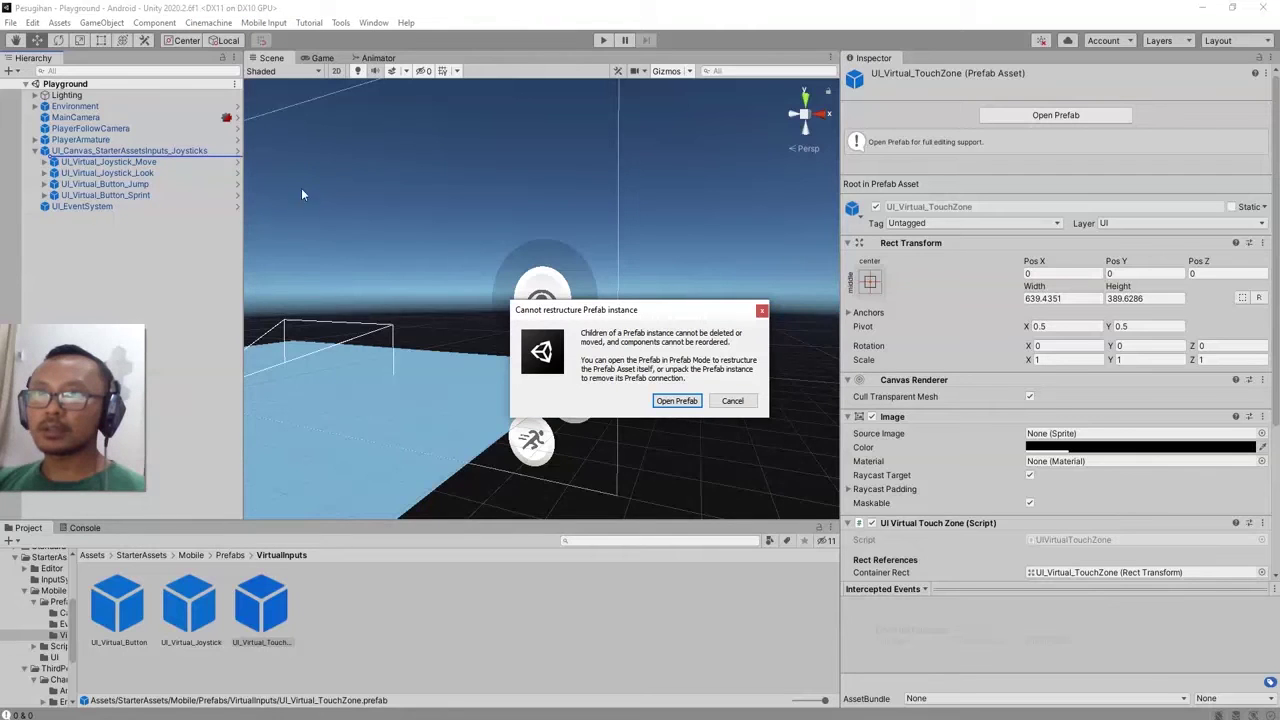
click(733, 401)
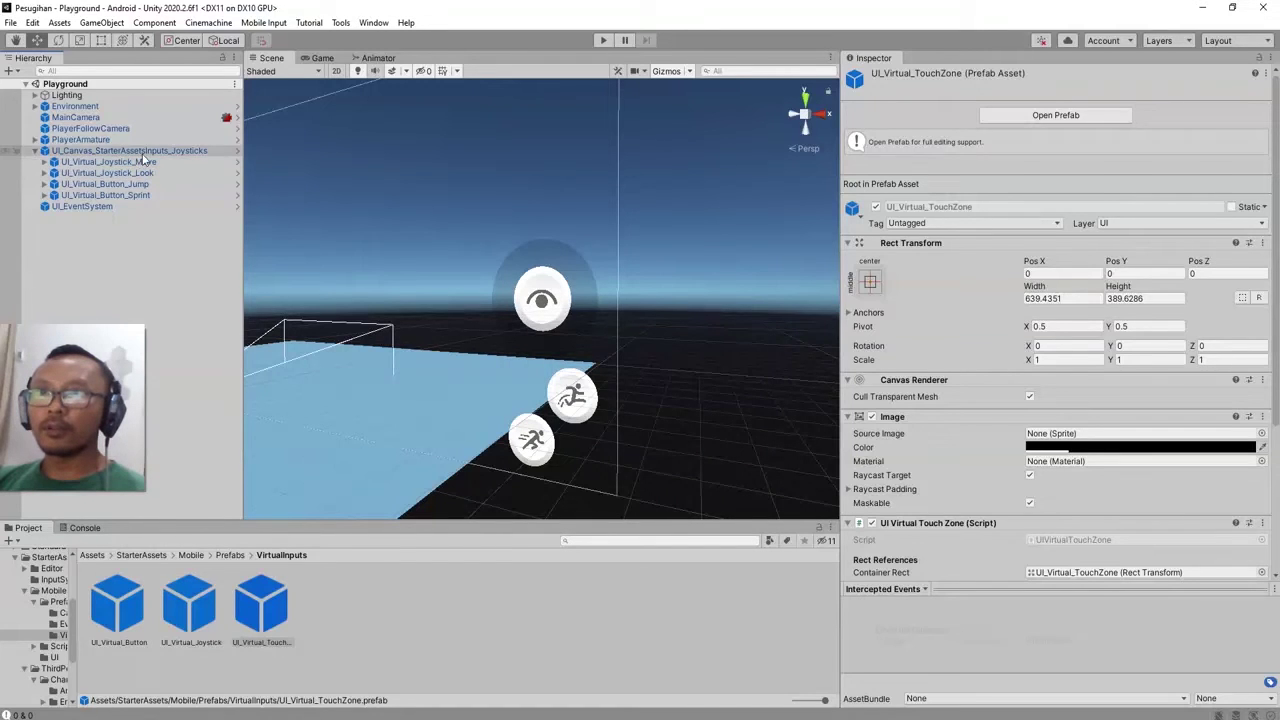
Step: Unpack UI_Canvas_StarterAssetsInputs_Joysticks completely and add the UI_Virtual_TouchZone prefab as its first child
click(140, 151)
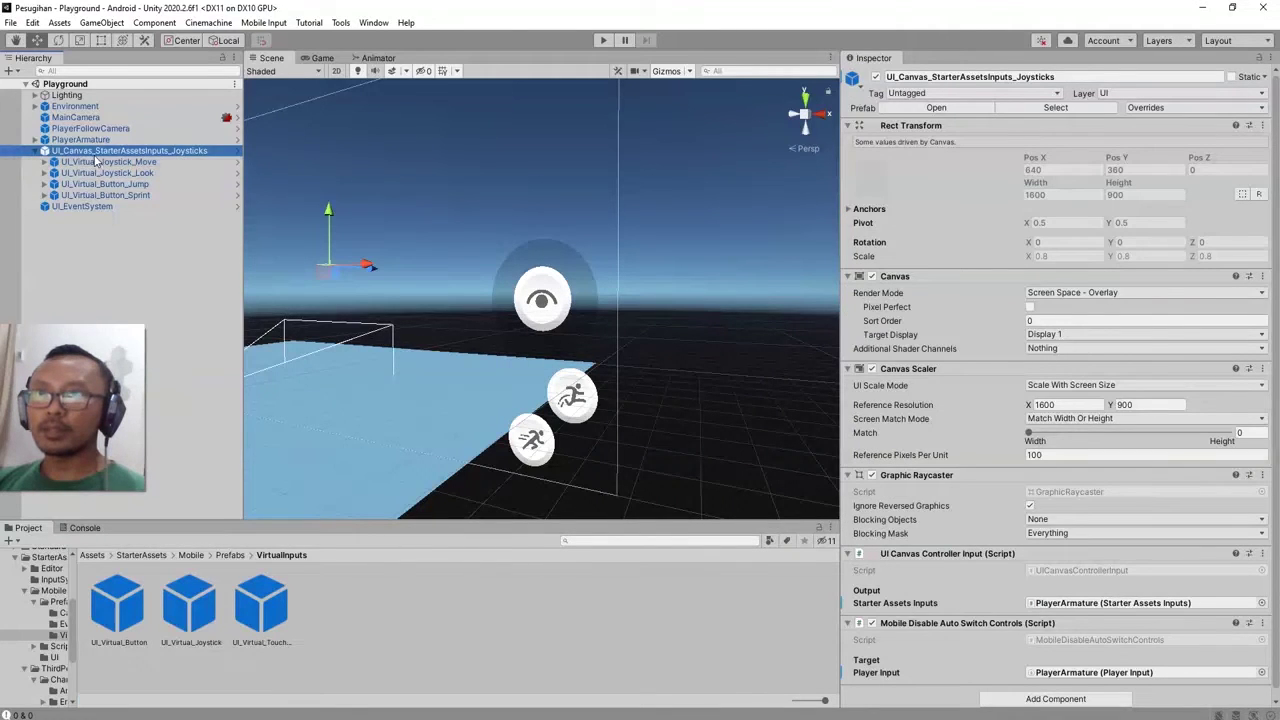
right_click(130, 151)
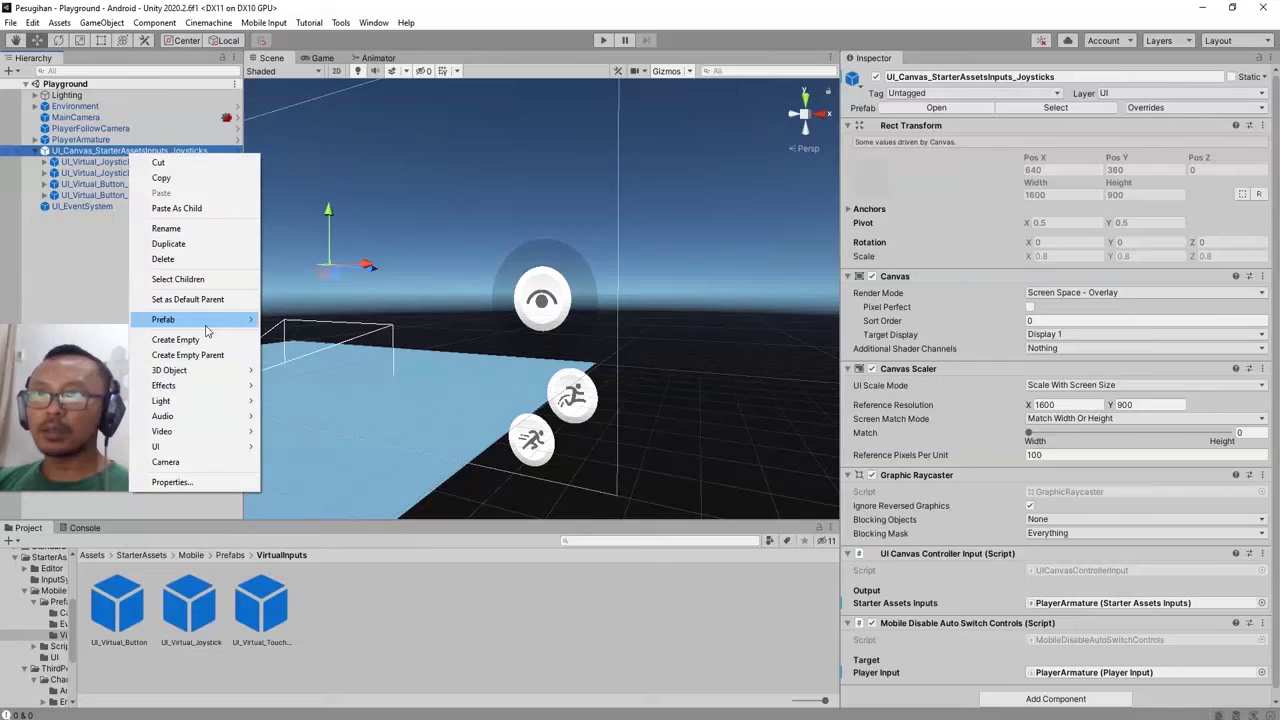
mouse_move(206, 322)
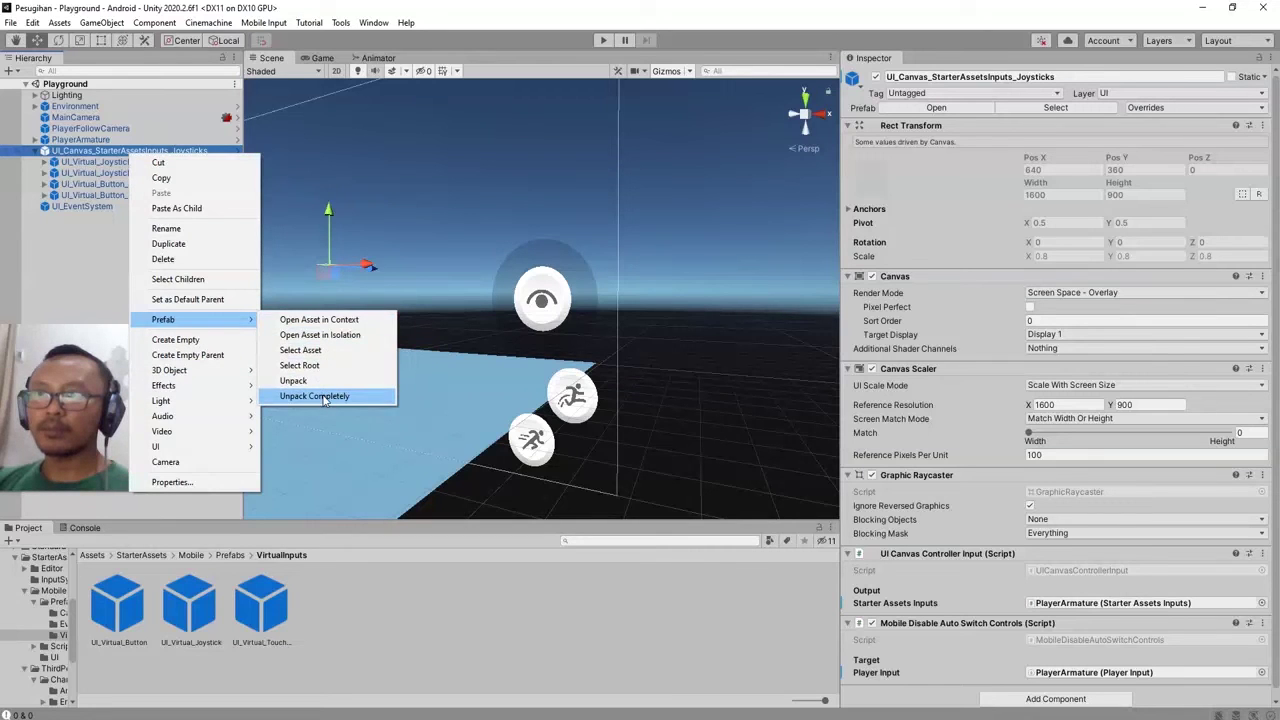
click(323, 397)
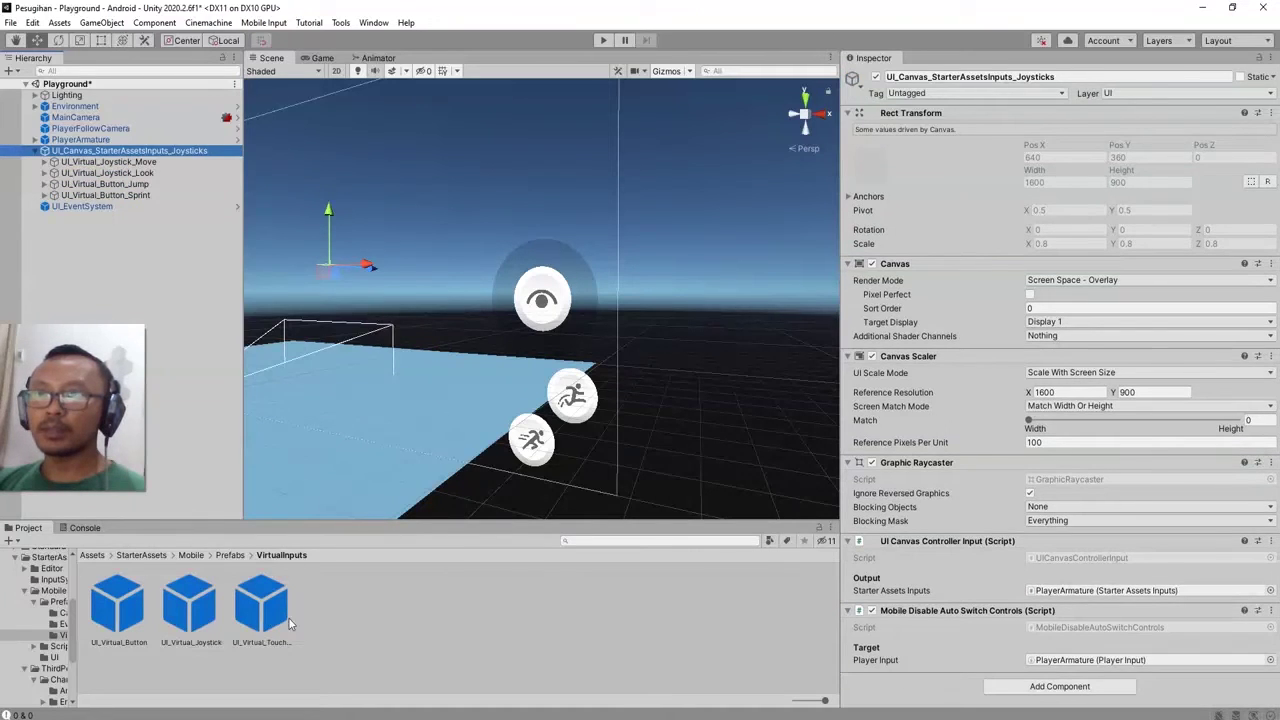
click(269, 617)
drag(513, 562, 122, 160)
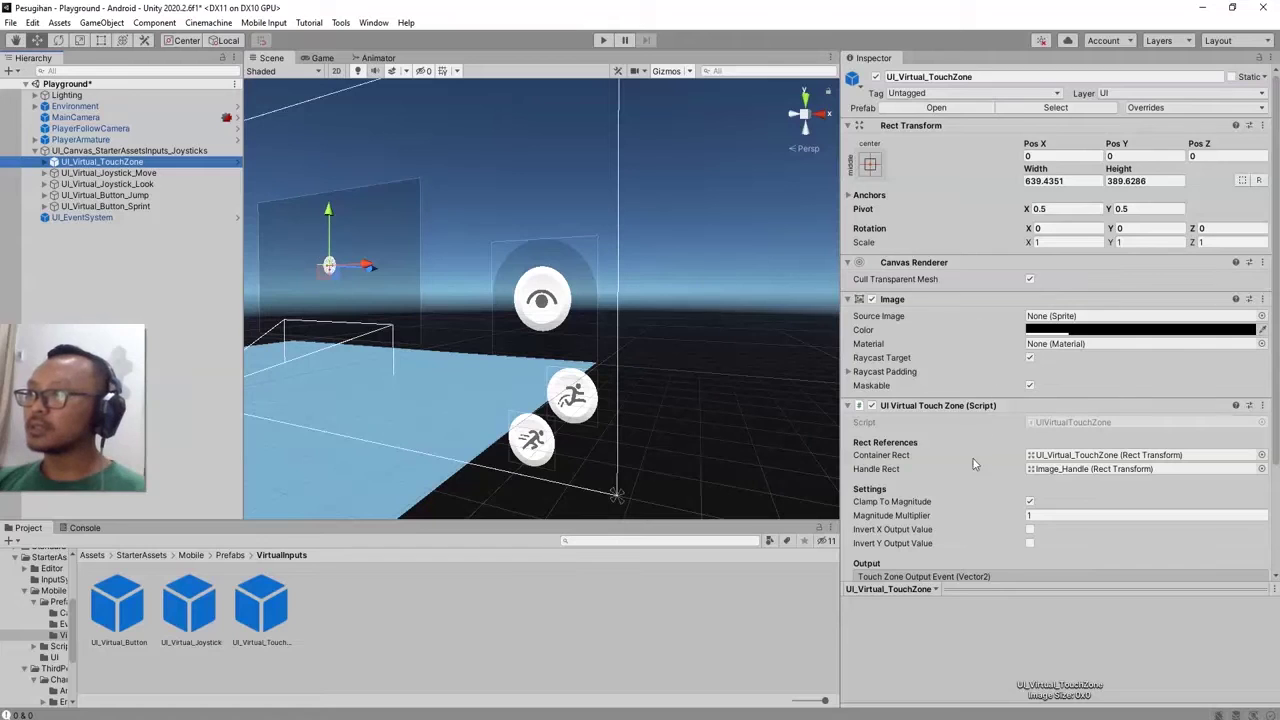
Step: Assign UI_Canvas_StarterAssetsInputs_Joysticks as the object of UI_Virtual_TouchZone's Touch Zone Output Event, using UI_Virtual_Joystick_Look's output event as reference
scroll(960, 495, down, 3)
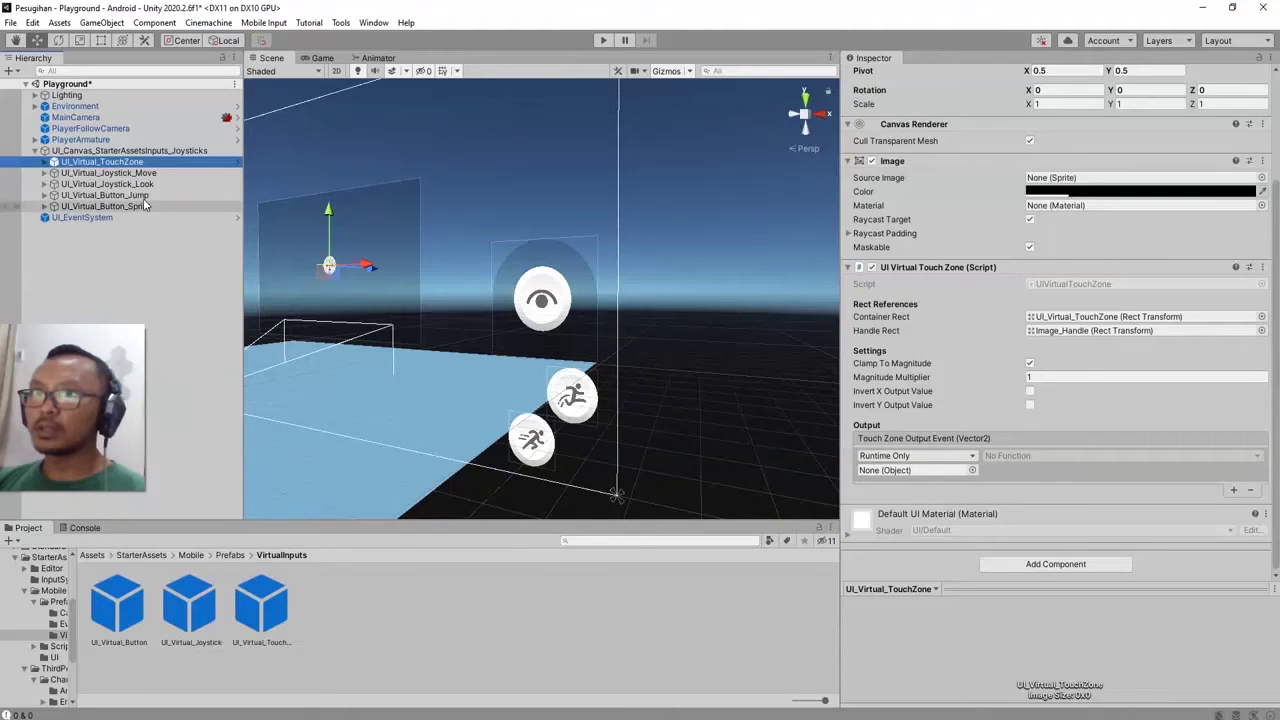
click(110, 184)
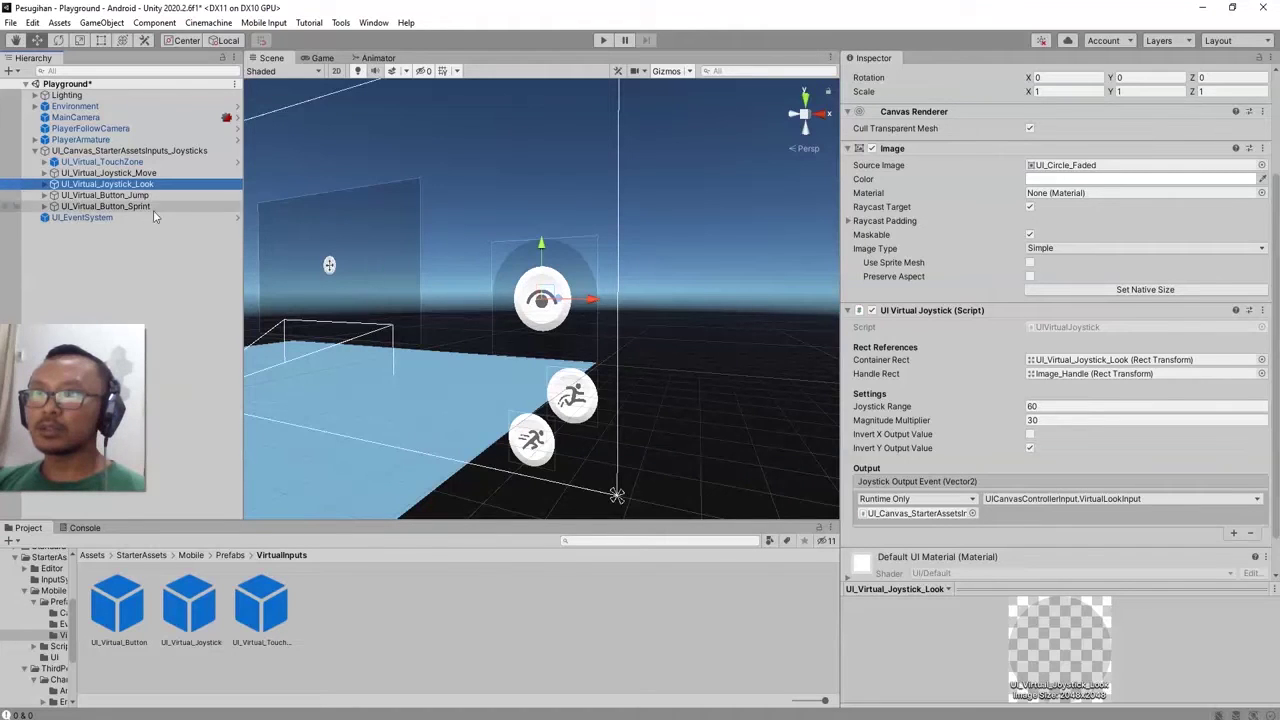
click(140, 162)
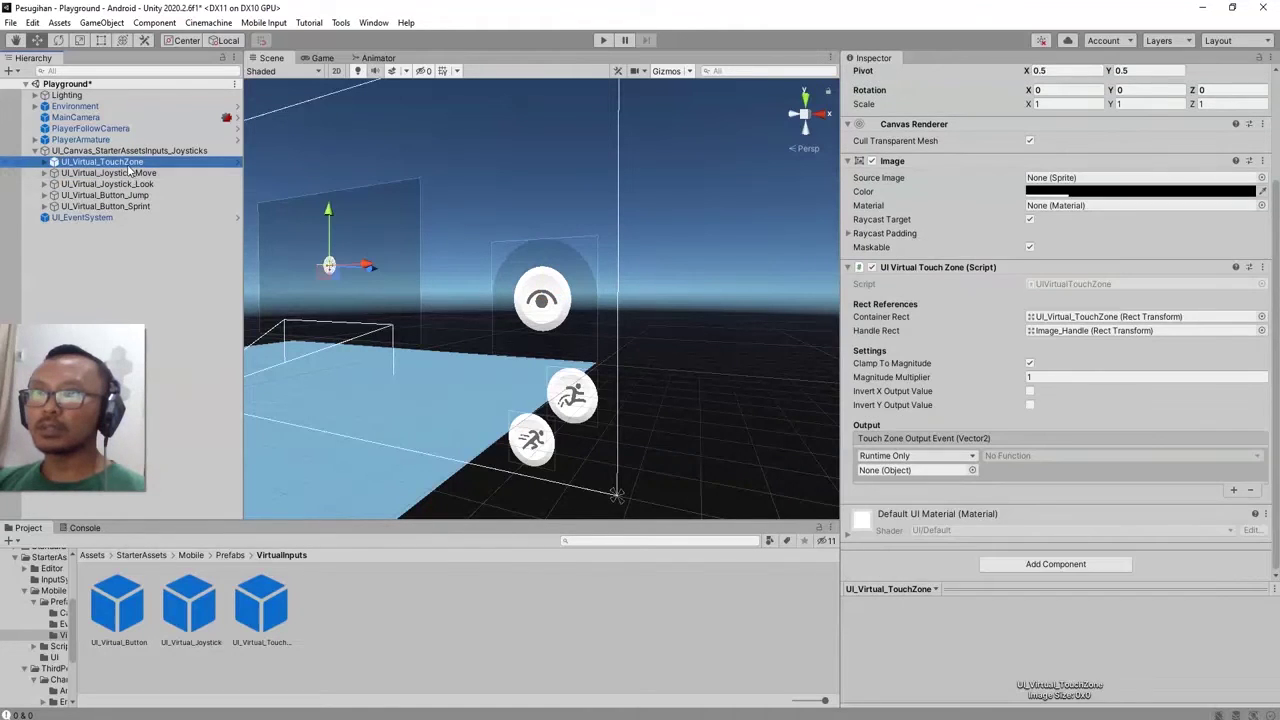
click(145, 185)
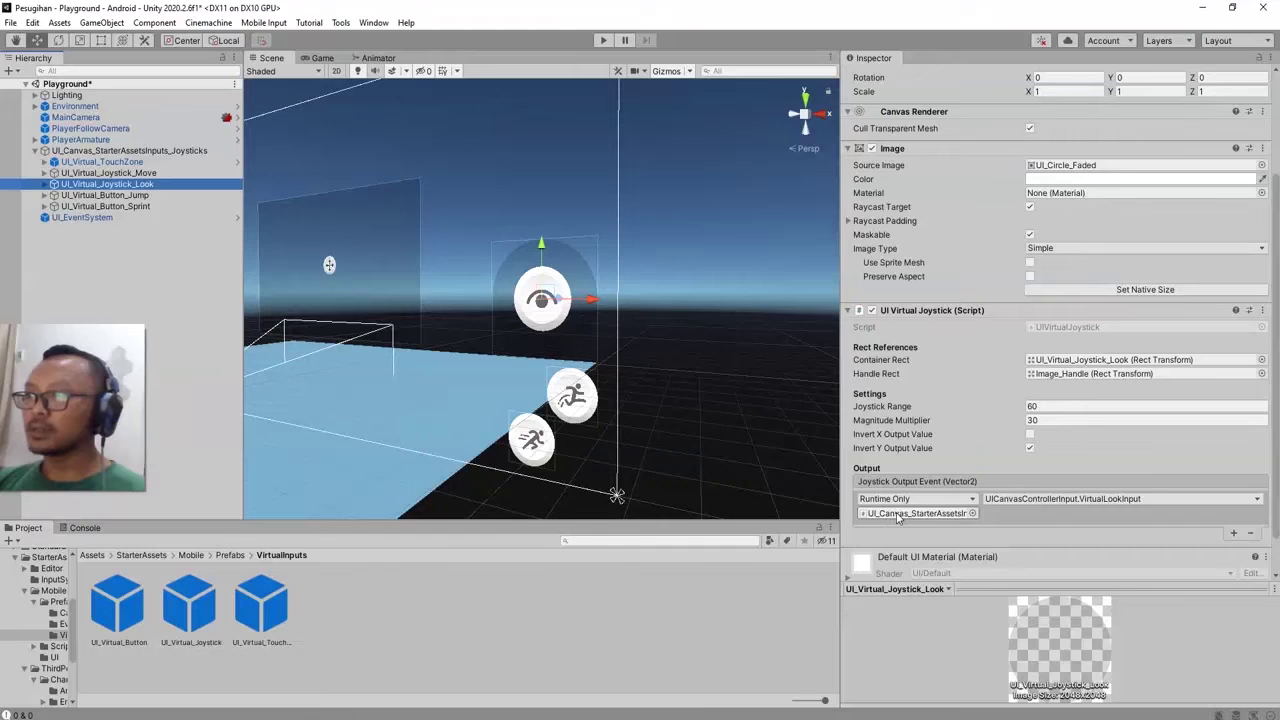
click(897, 514)
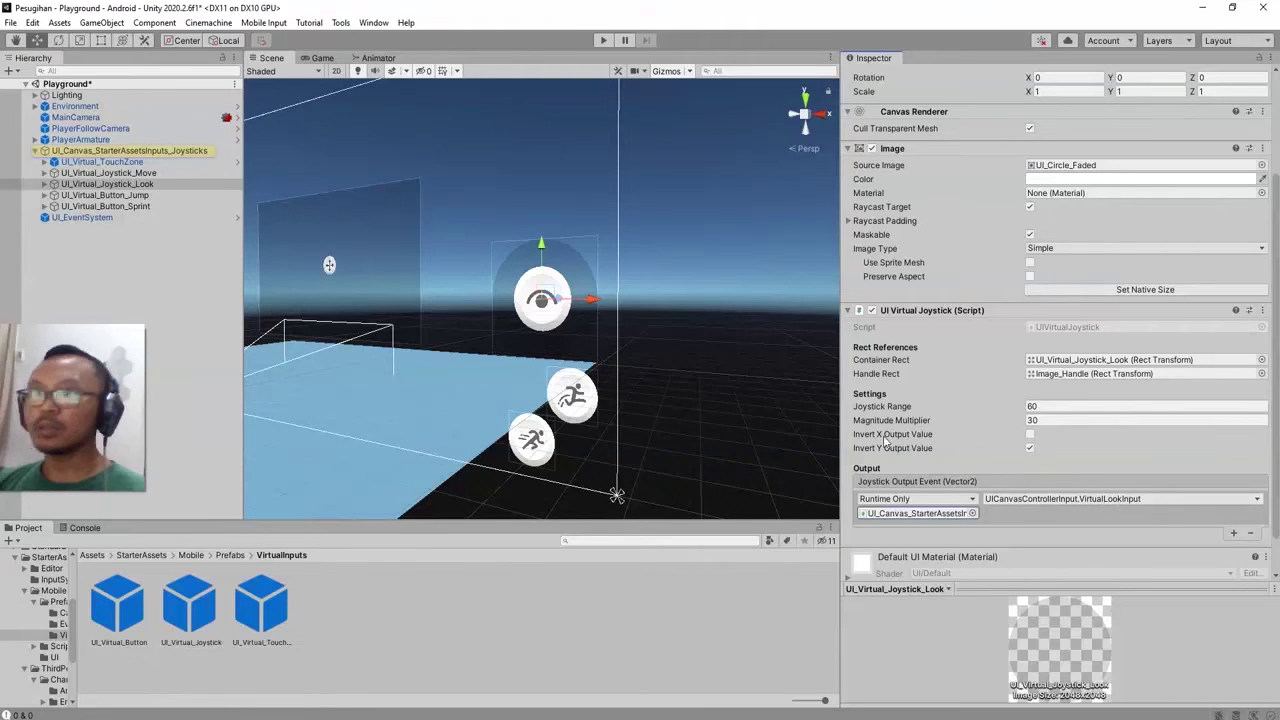
click(103, 162)
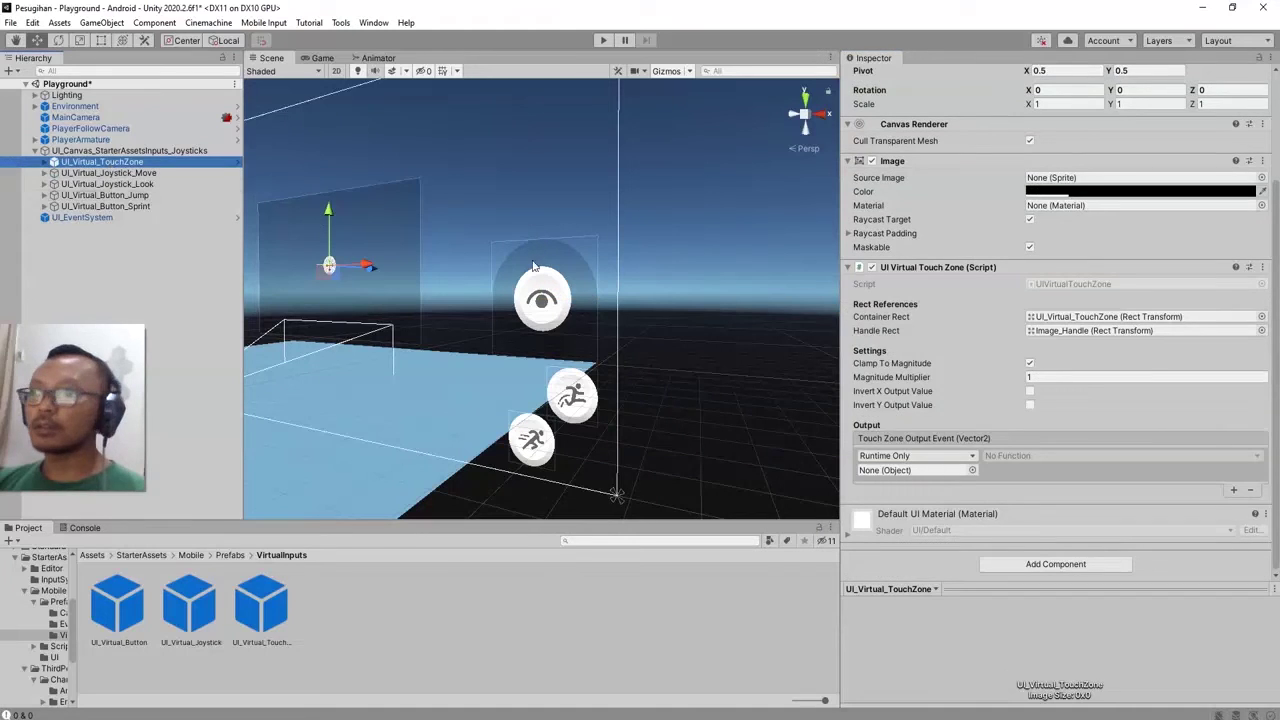
drag(88, 153, 899, 472)
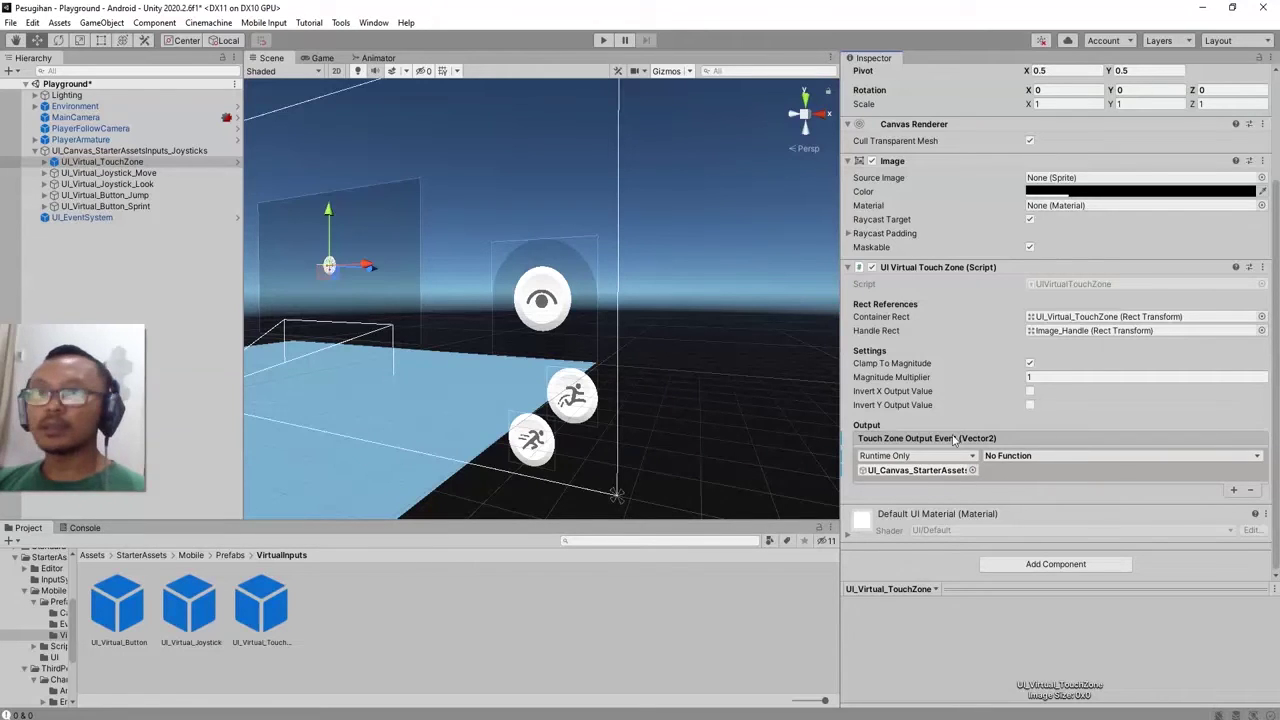
Step: Set the function of UI_Virtual_TouchZone's Touch Zone Output Event to the dynamic UICanvasControllerInput.VirtualLookInput
click(1042, 460)
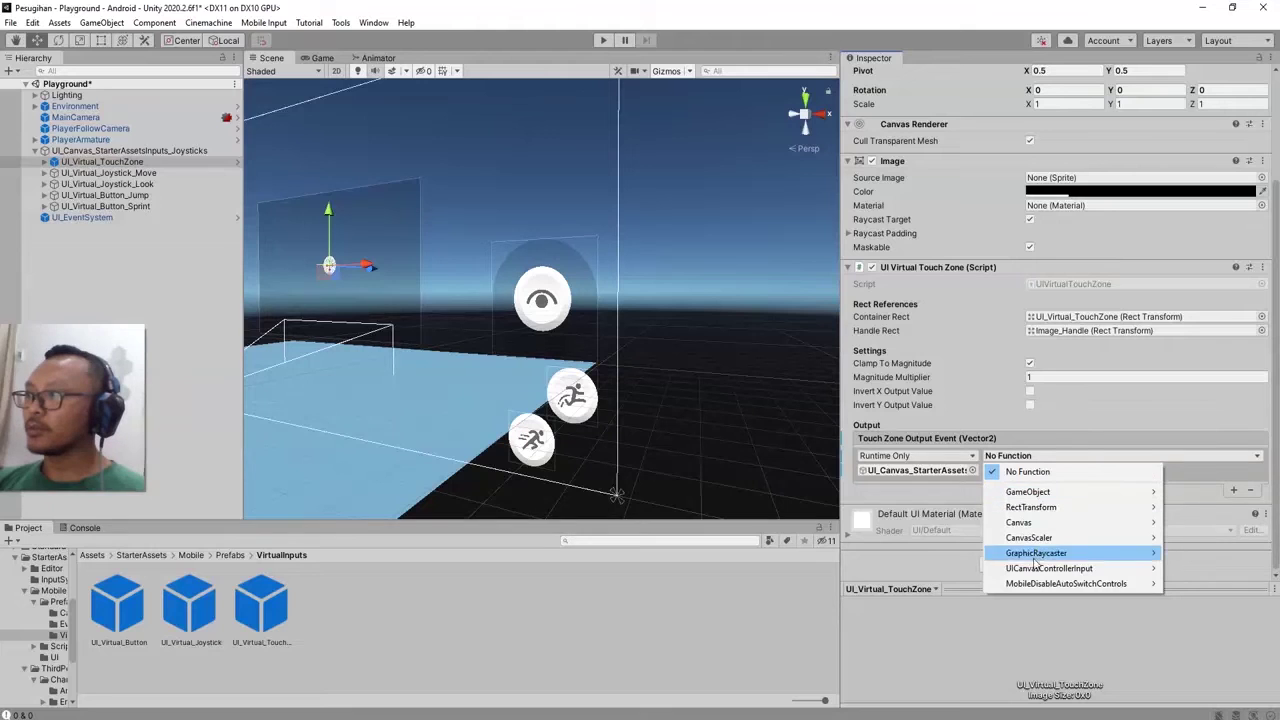
mouse_move(1030, 570)
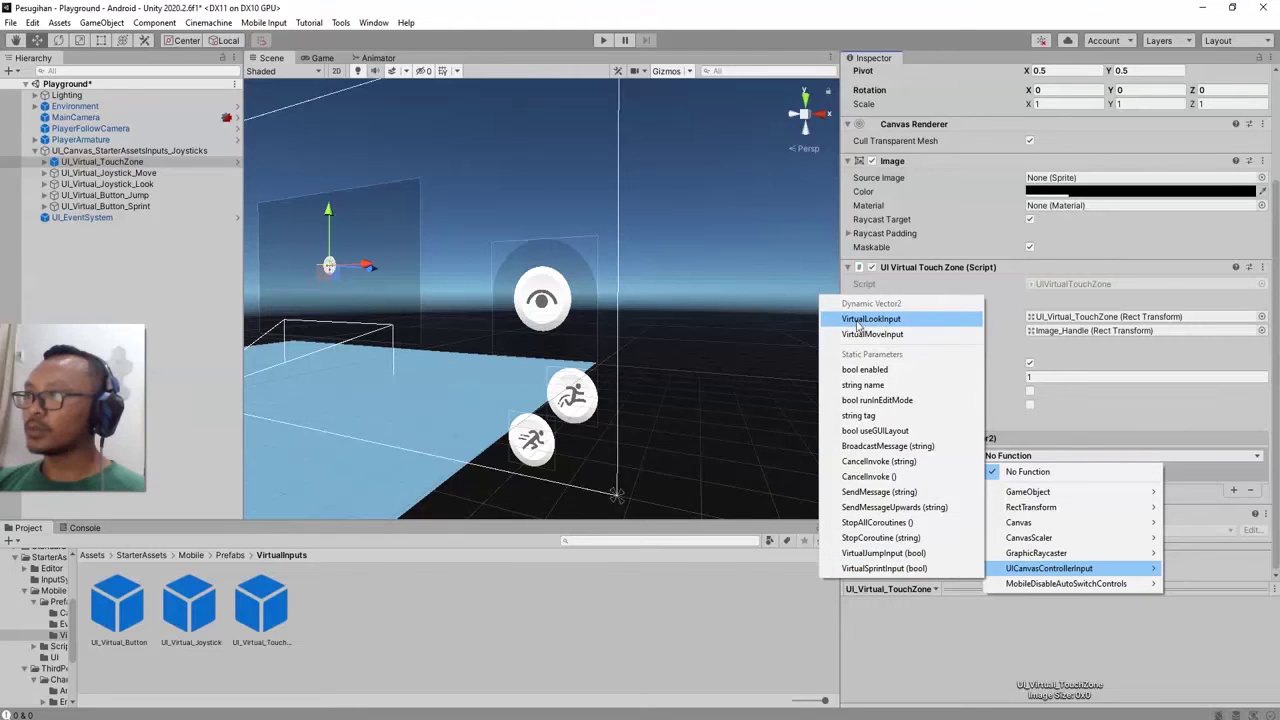
click(872, 319)
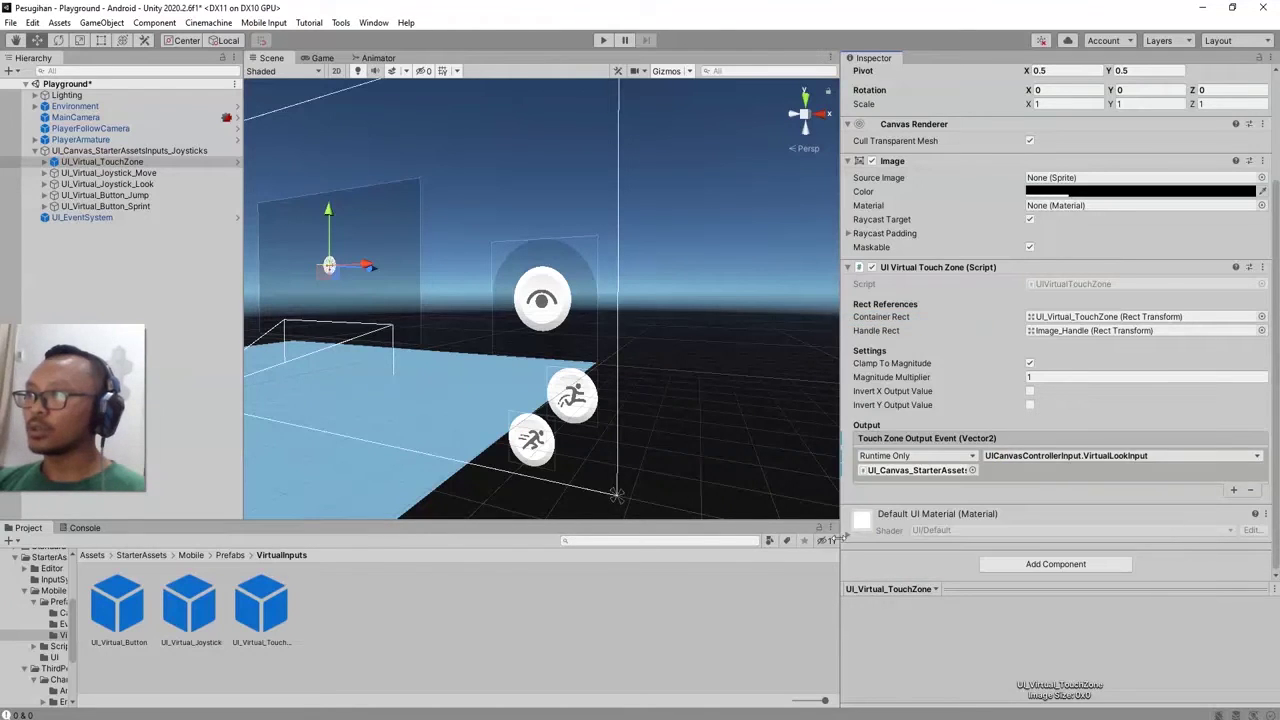
Step: Compare the settings of the Move and Look joysticks, and set UI_Virtual_TouchZone's Magnitude Multiplier to 50
click(108, 172)
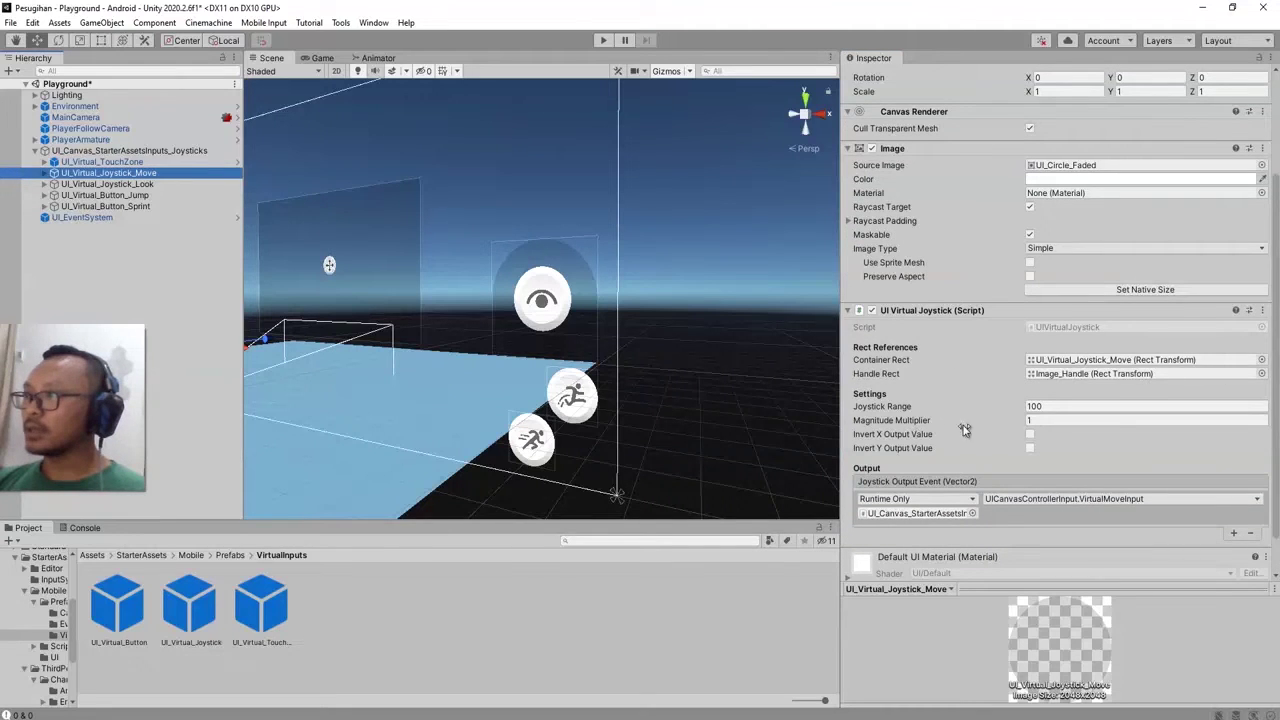
scroll(955, 455, down, 1)
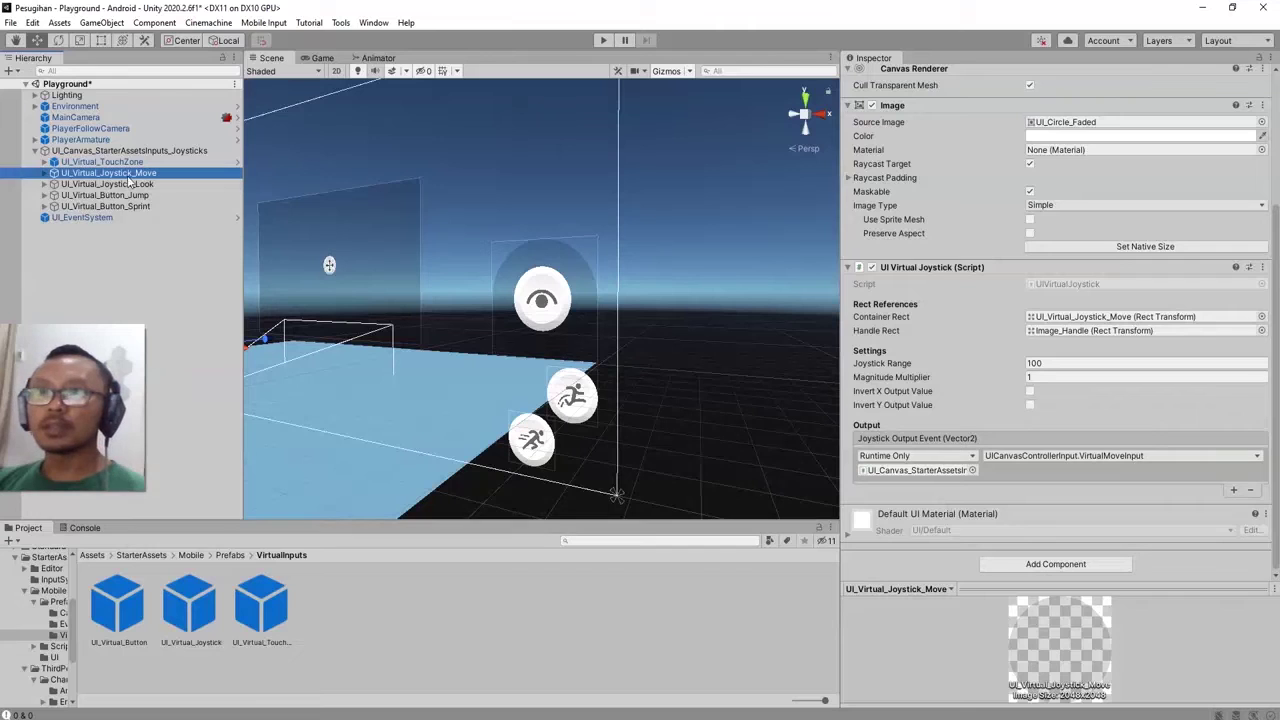
click(160, 184)
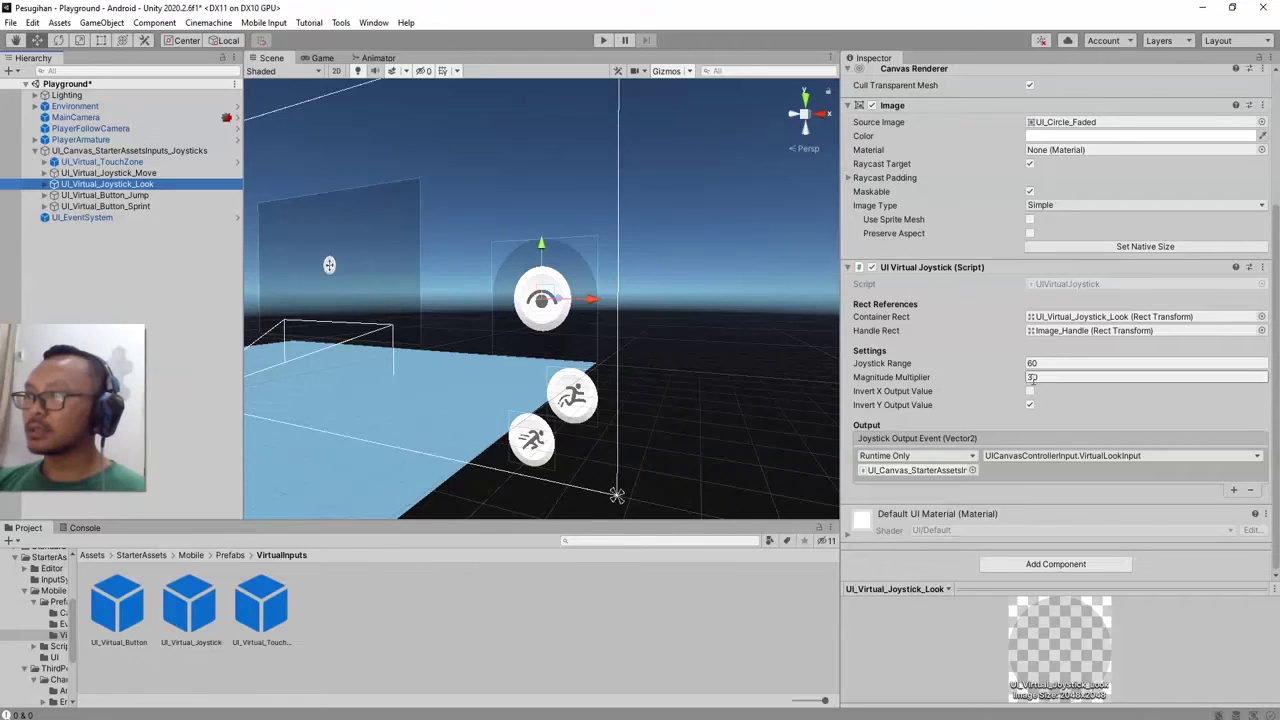
click(130, 164)
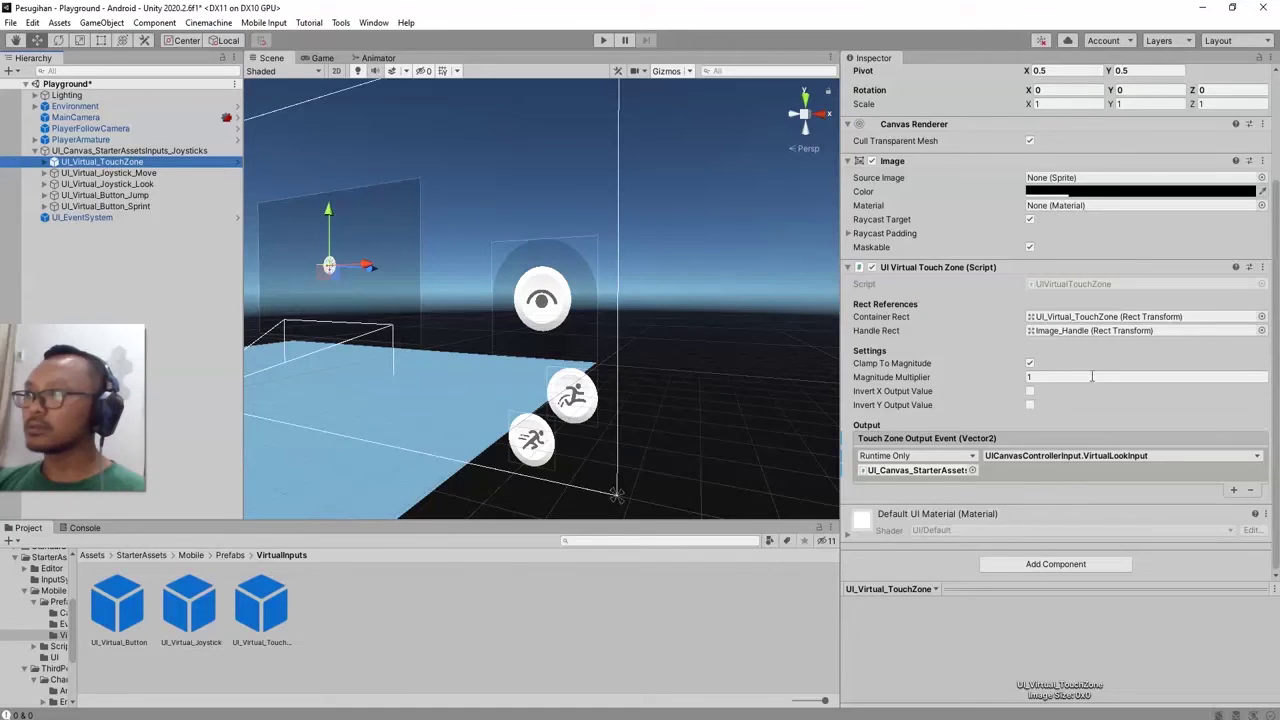
click(1056, 378)
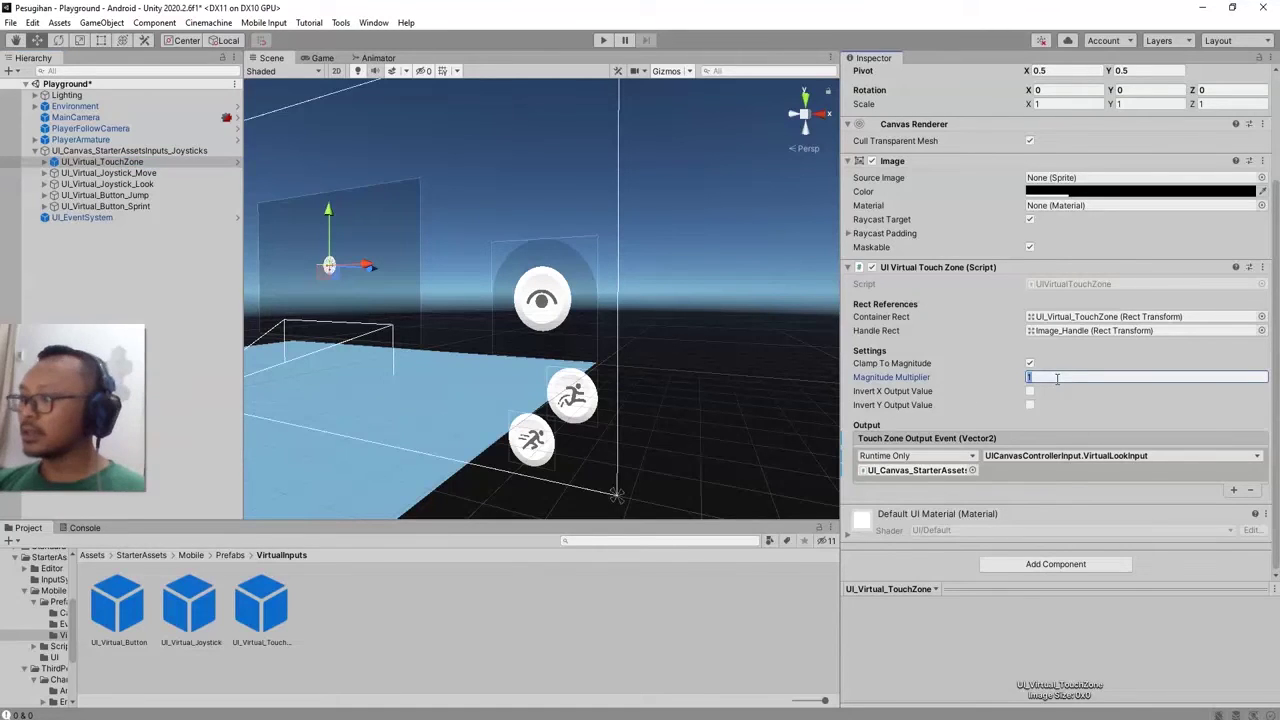
text(50)
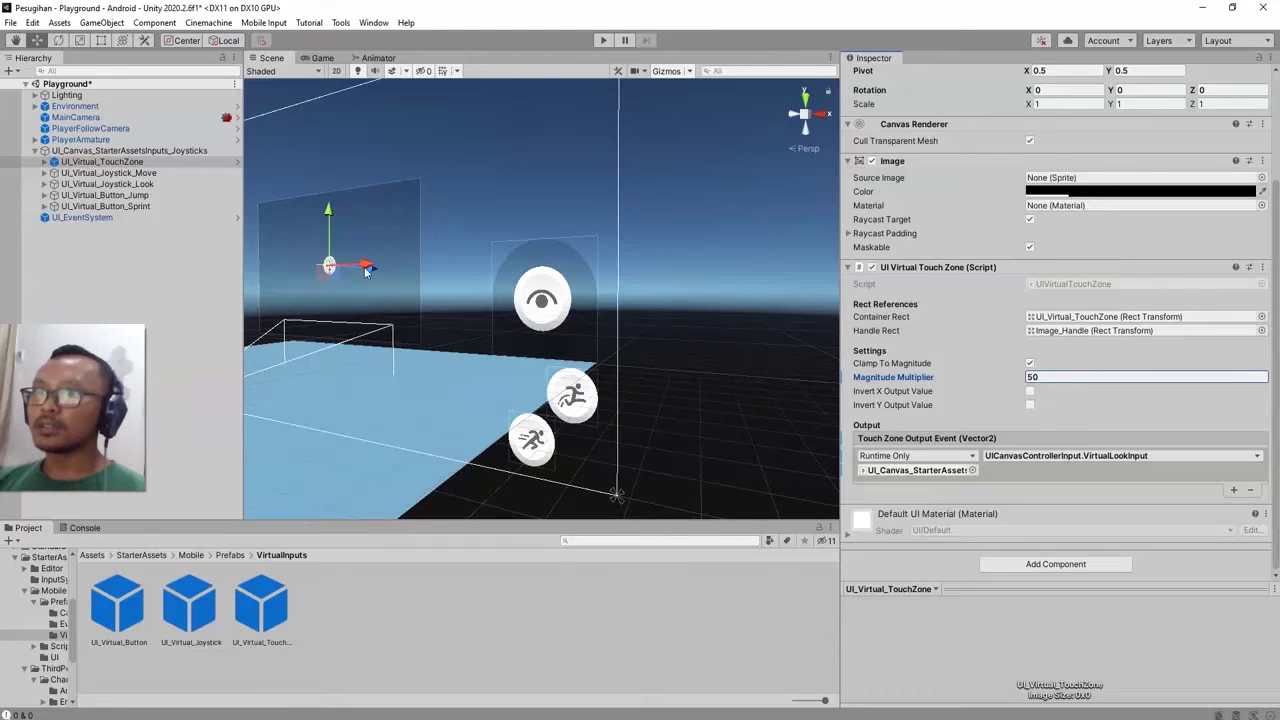
Step: Stretch UI_Virtual_TouchZone in both directions to fill the whole canvas, setting its anchors and position together
alt+drag(419, 342, 439, 204)
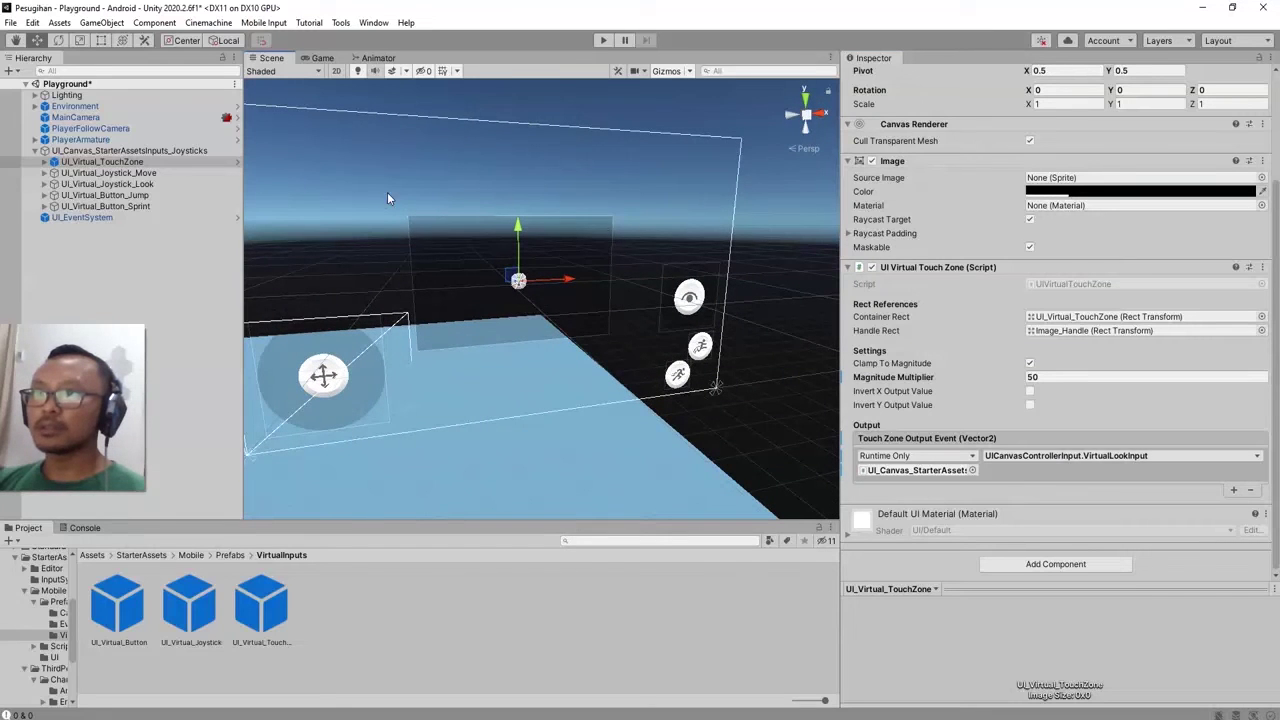
alt+drag(506, 300, 492, 283)
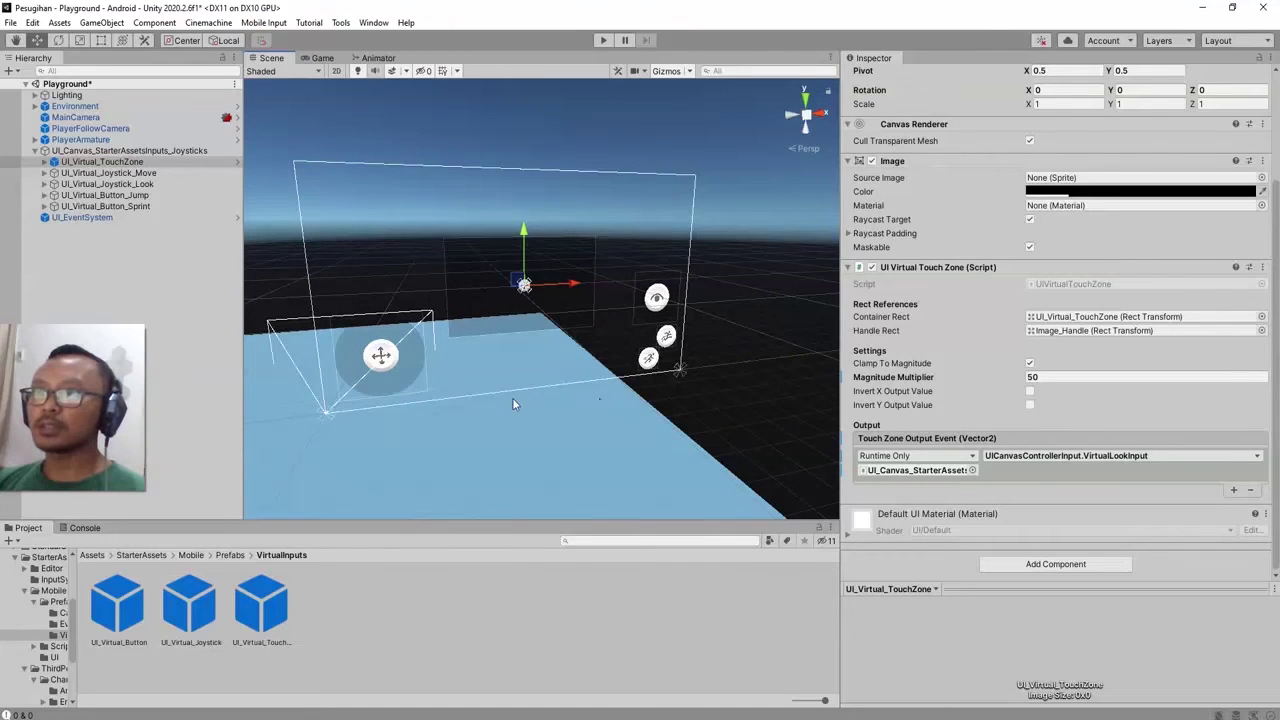
click(170, 162)
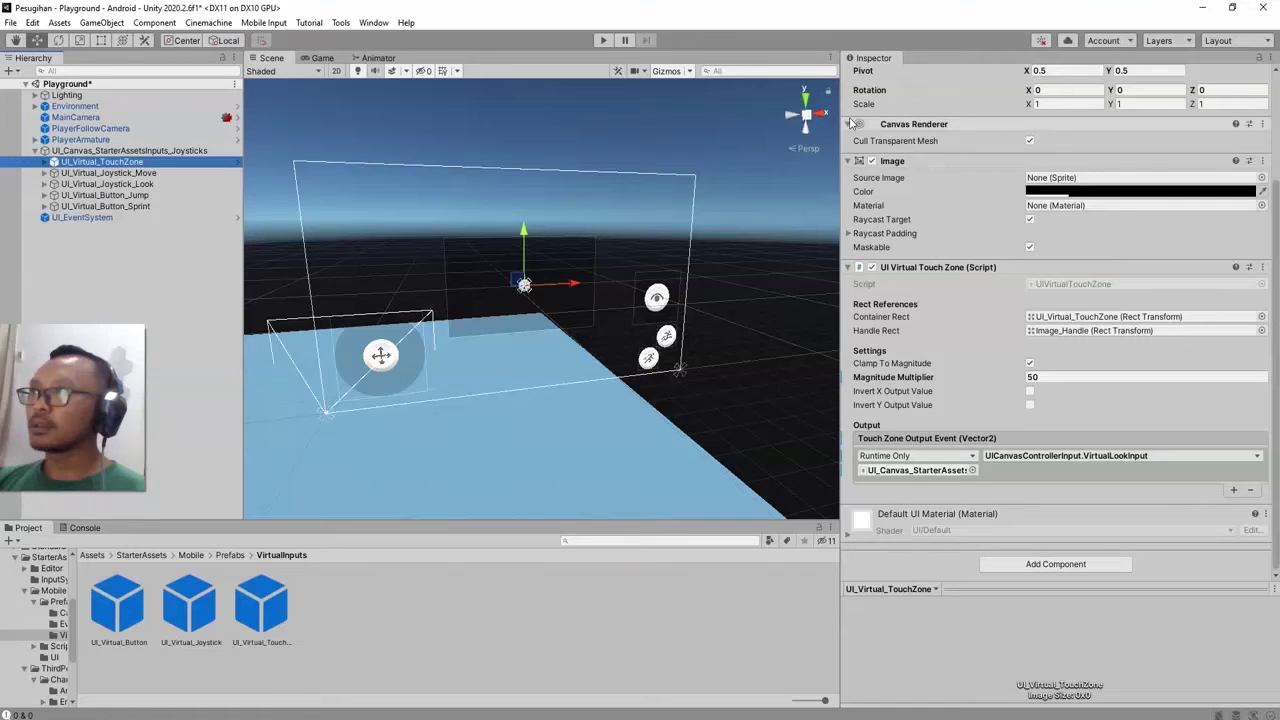
scroll(975, 212, up, 3)
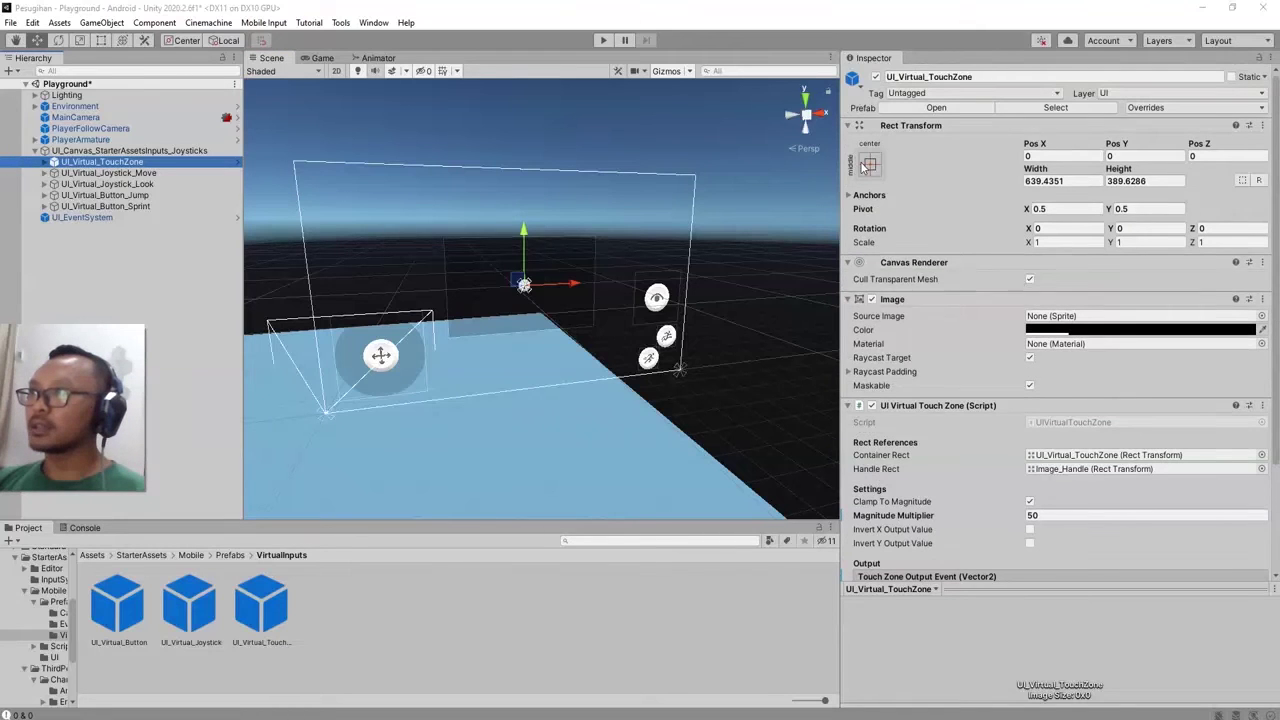
click(869, 163)
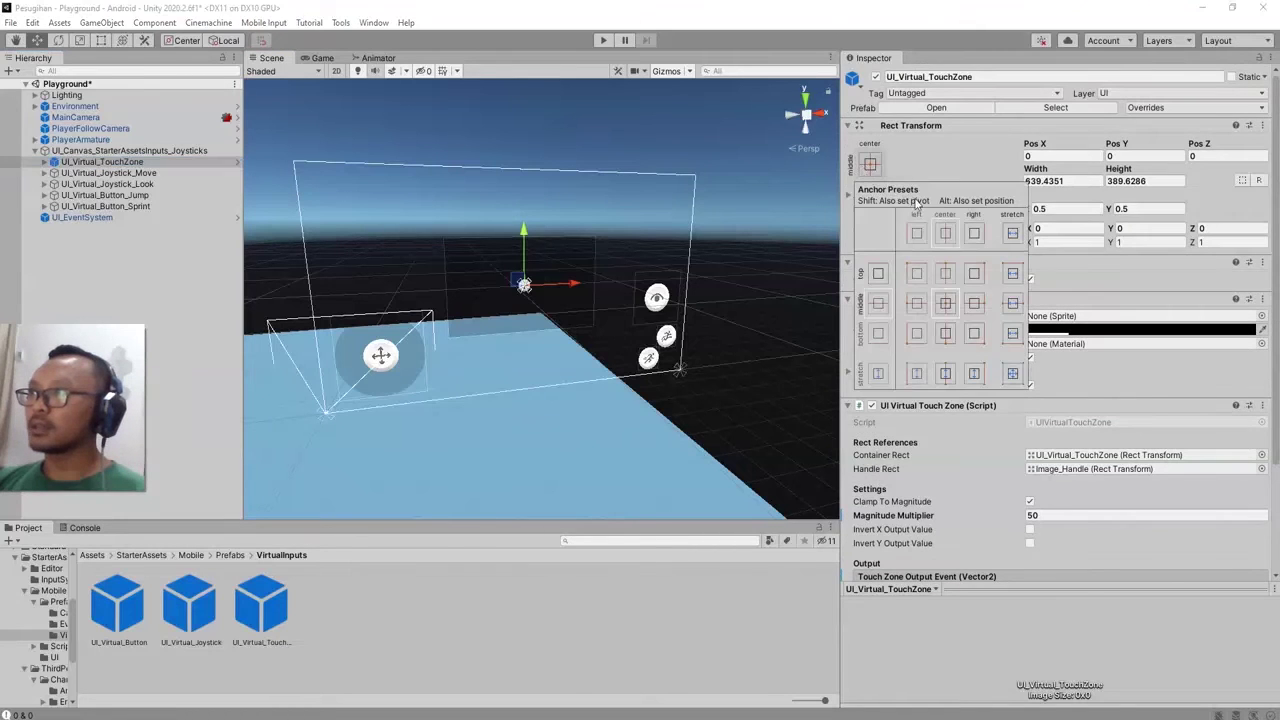
alt+click(1013, 373)
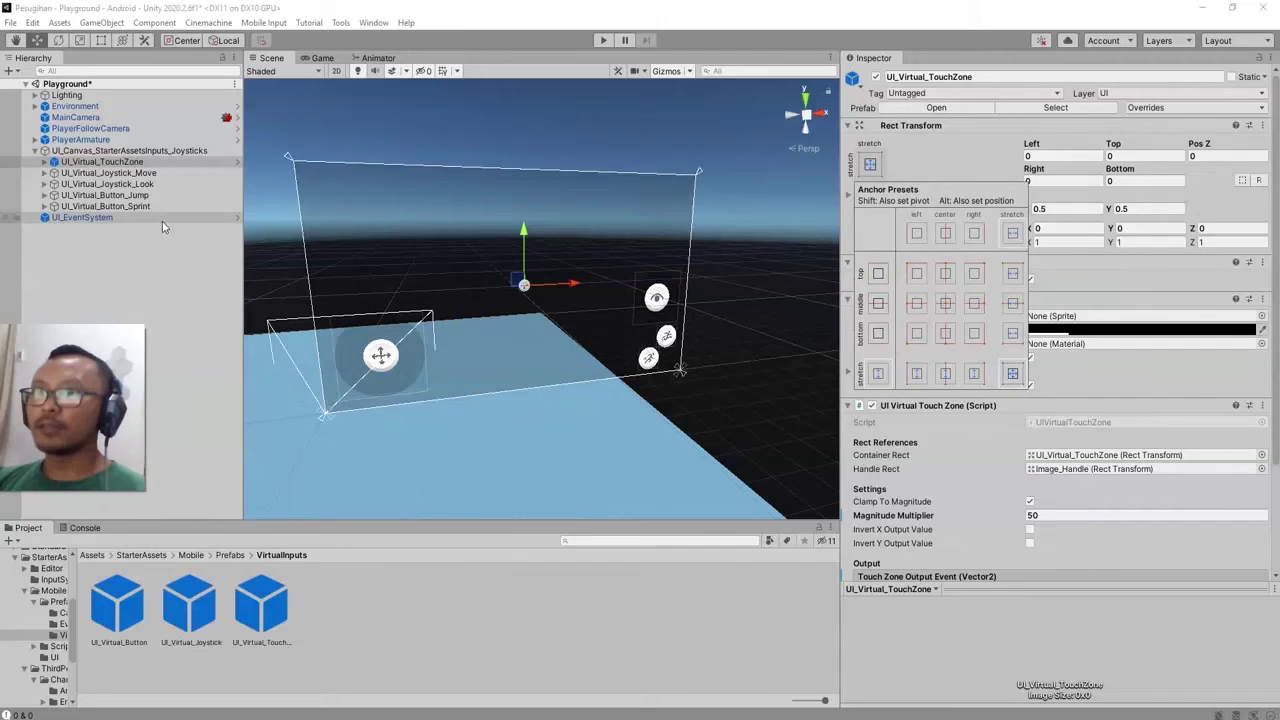
click(630, 263)
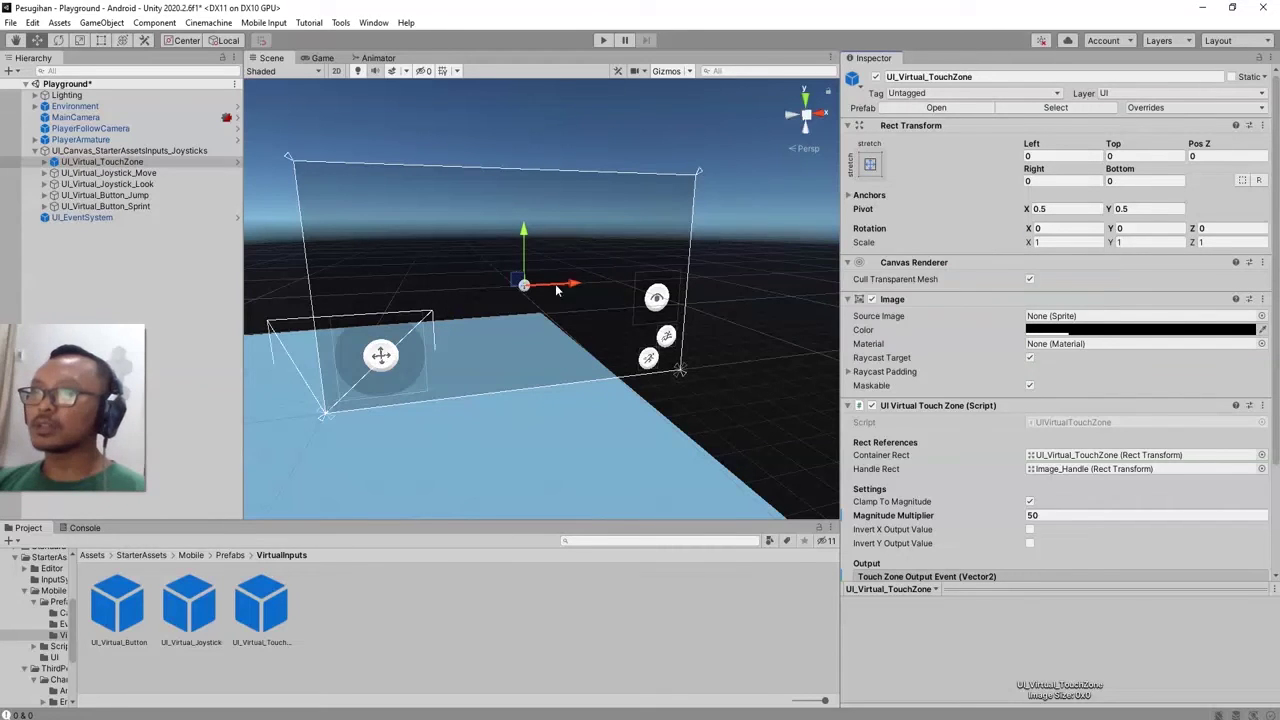
Step: Make UI_Virtual_TouchZone's image fully transparent by setting its color's alpha to 0
click(1047, 331)
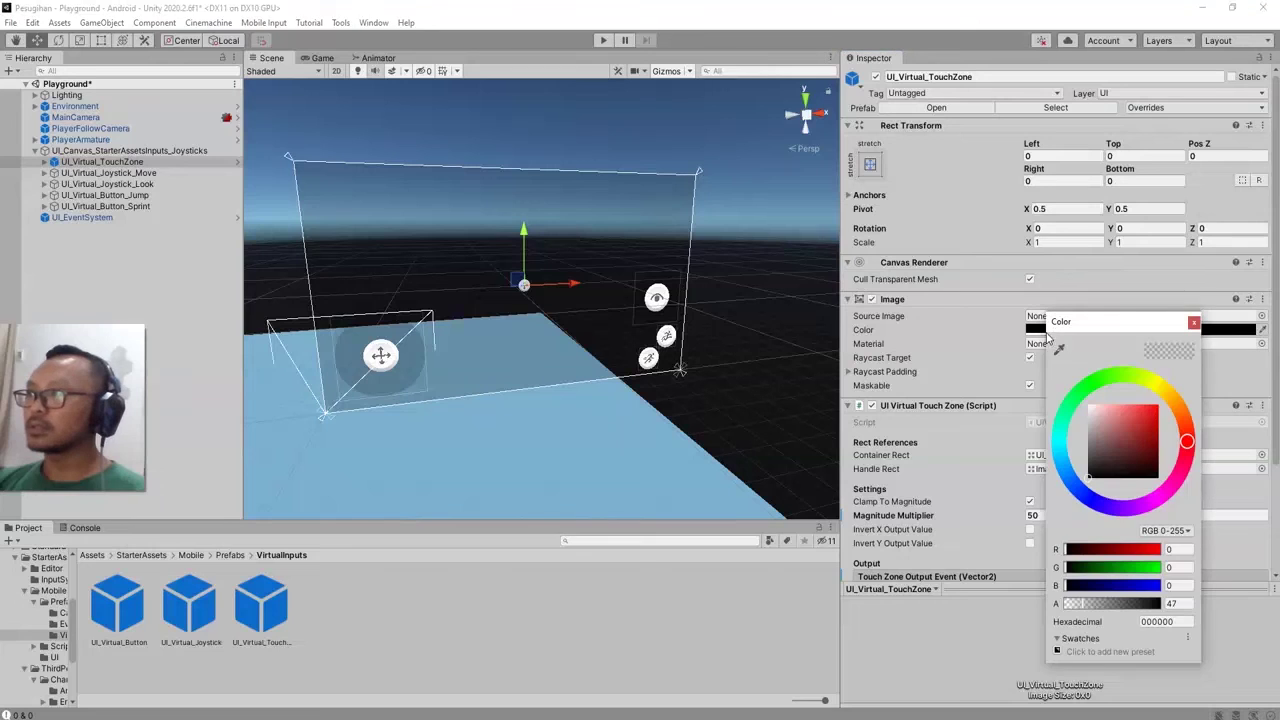
drag(1090, 610, 1062, 608)
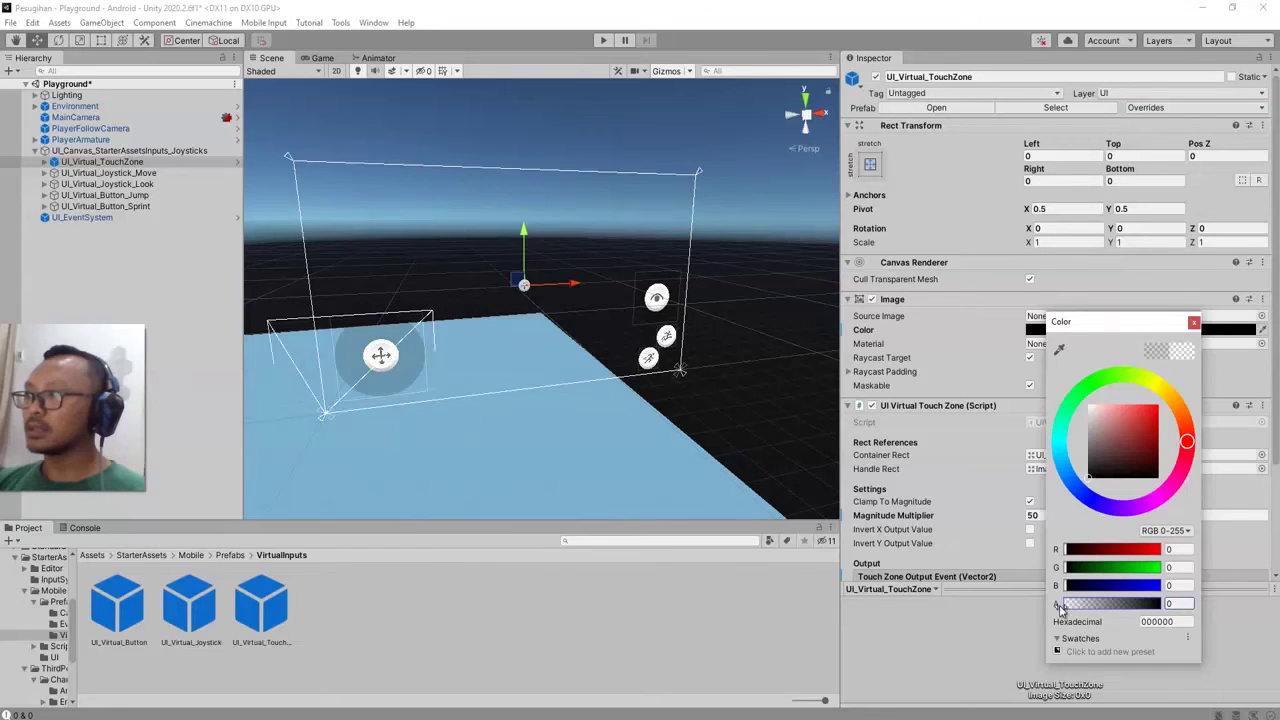
click(1194, 323)
Step: Disable the Image component of Image_Handle inside UI_Virtual_TouchZone
click(53, 162)
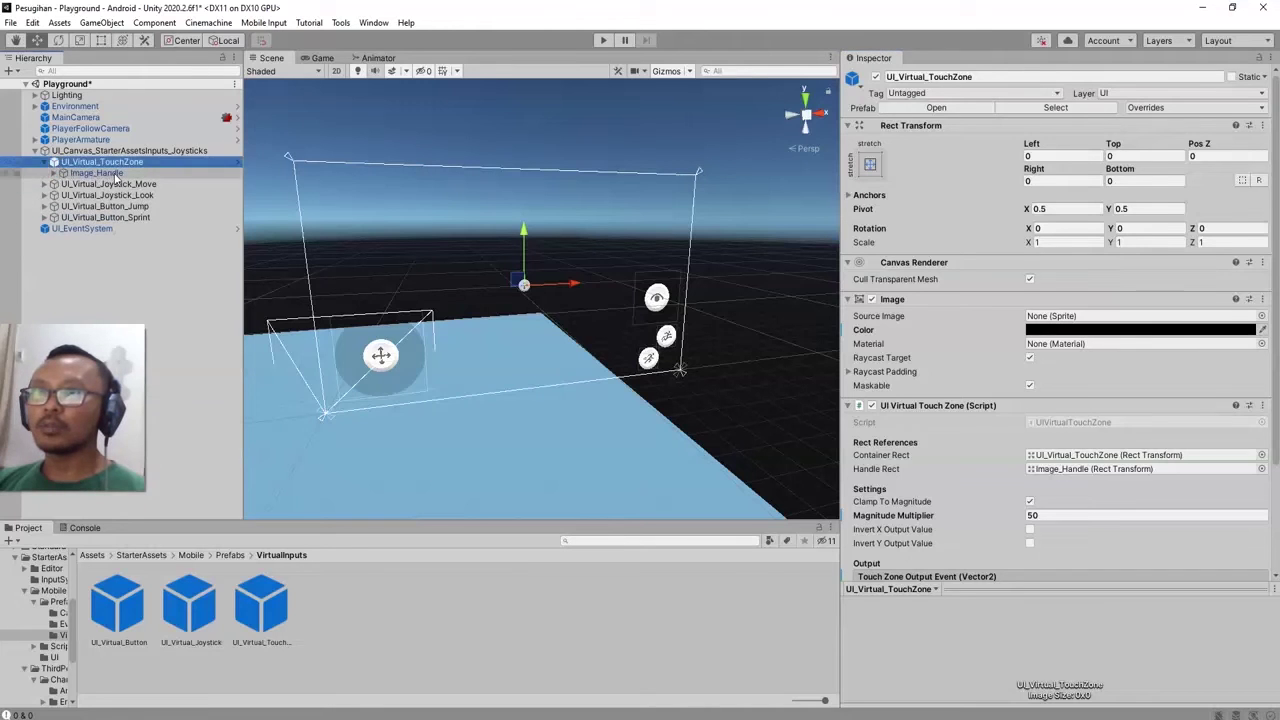
click(96, 173)
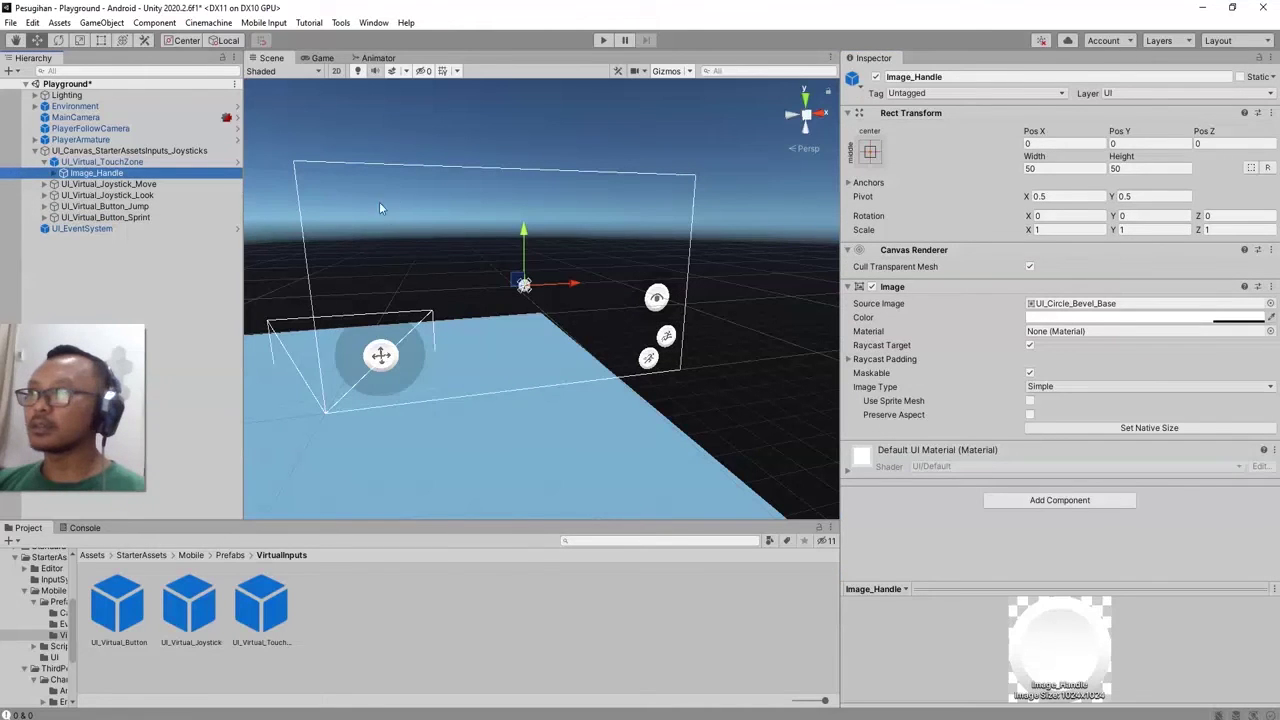
click(872, 287)
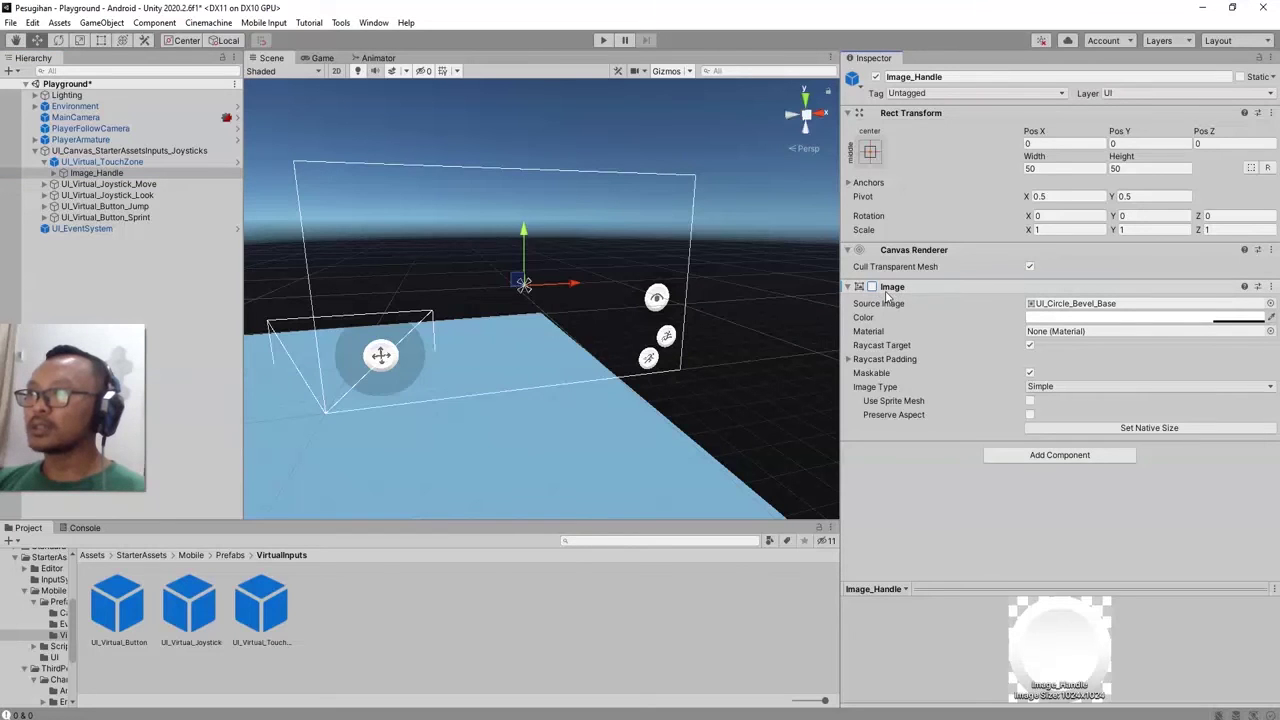
Step: Run the game and test rotating the camera by swiping across the touch zone
click(605, 40)
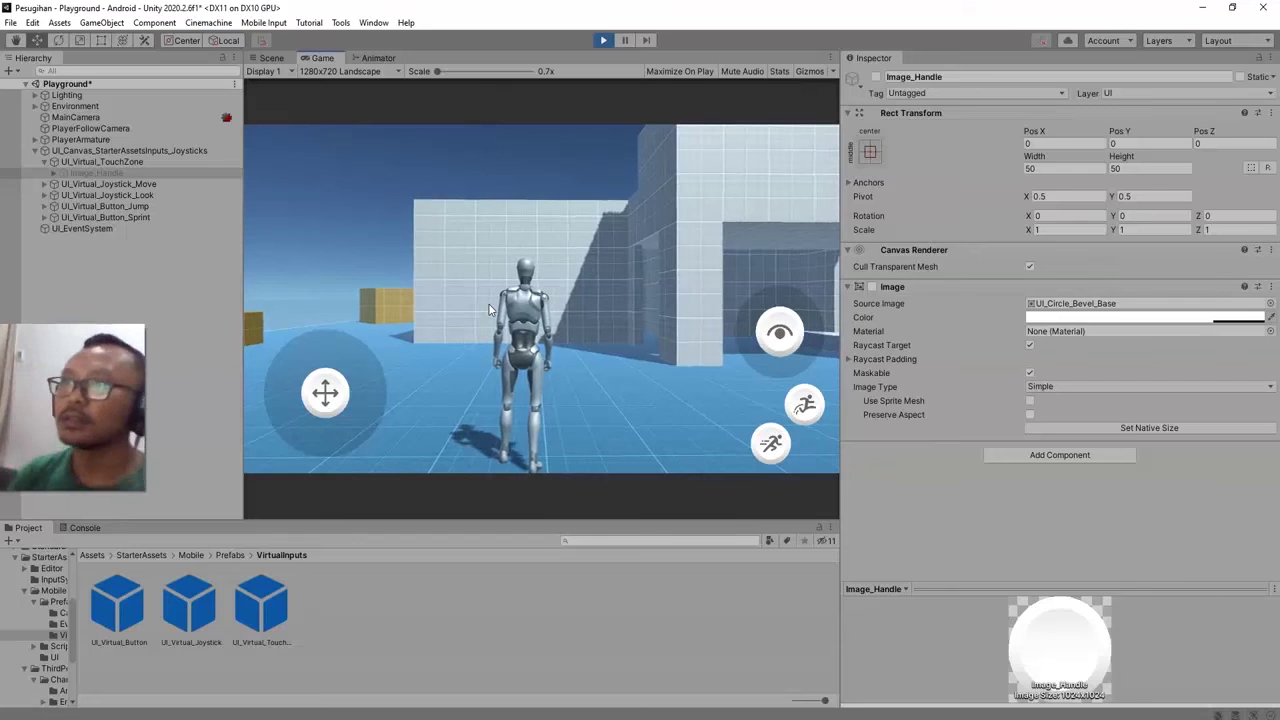
drag(489, 309, 543, 103)
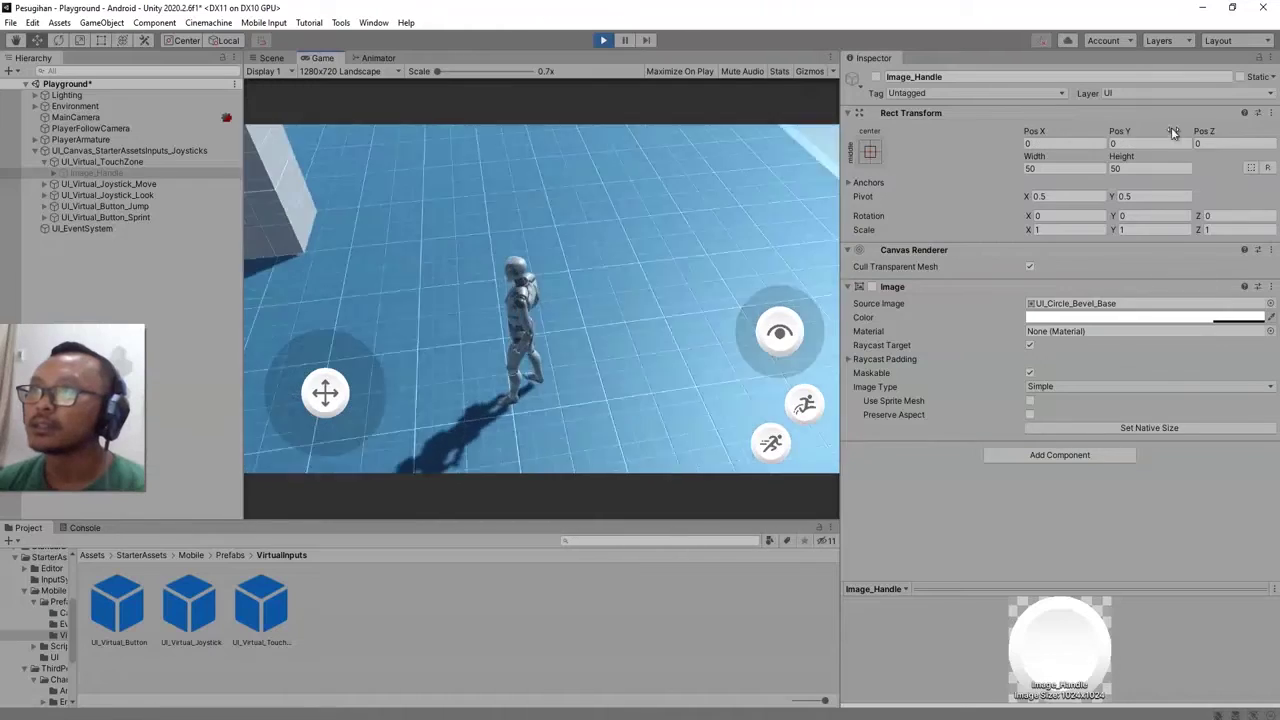